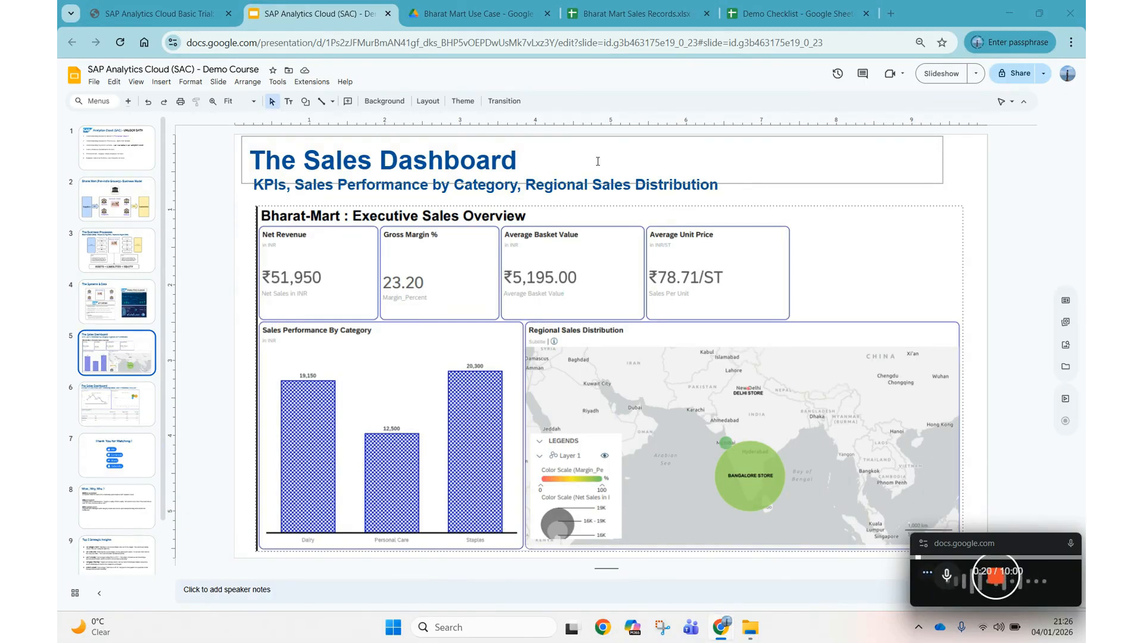
Switch from the Slides deck to the Bharat Mart Sales Records spreadsheet.
left_click(634, 13)
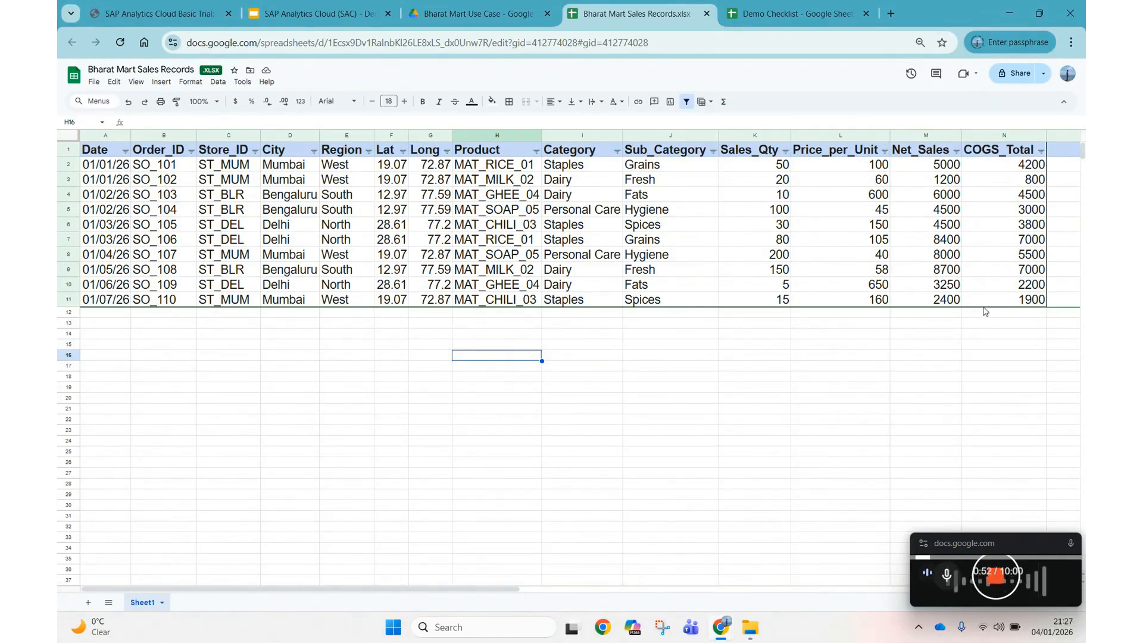
Highlight the Category, Sales_Qty, Net_Sales and COGS_Total columns in the sales sheet.
left_click(604, 362)
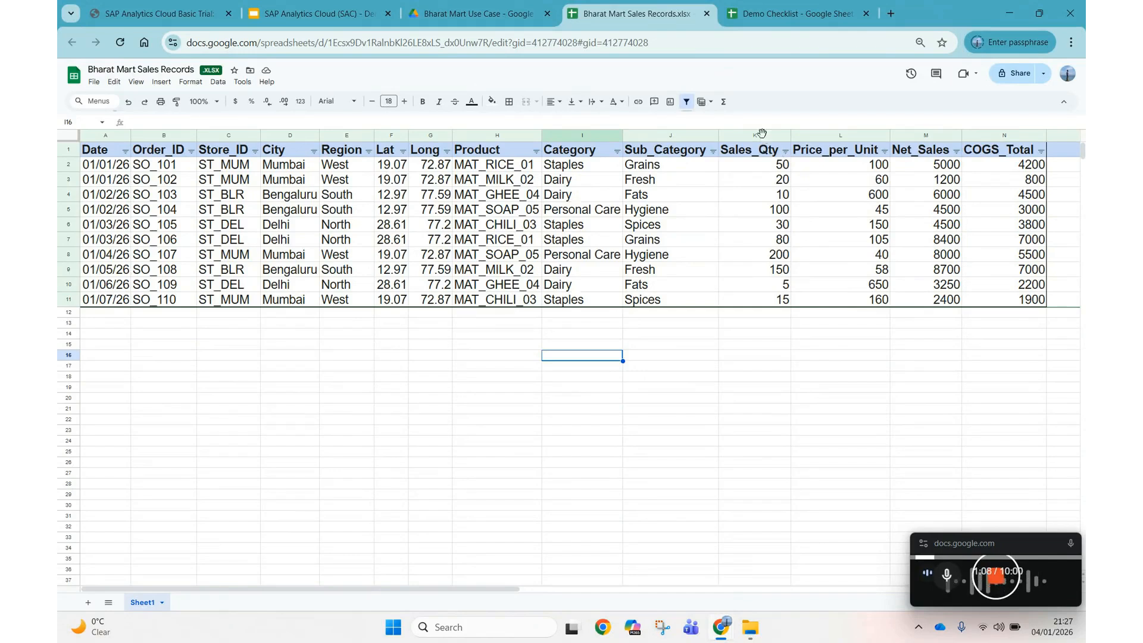
left_click(762, 133)
left_click(925, 134)
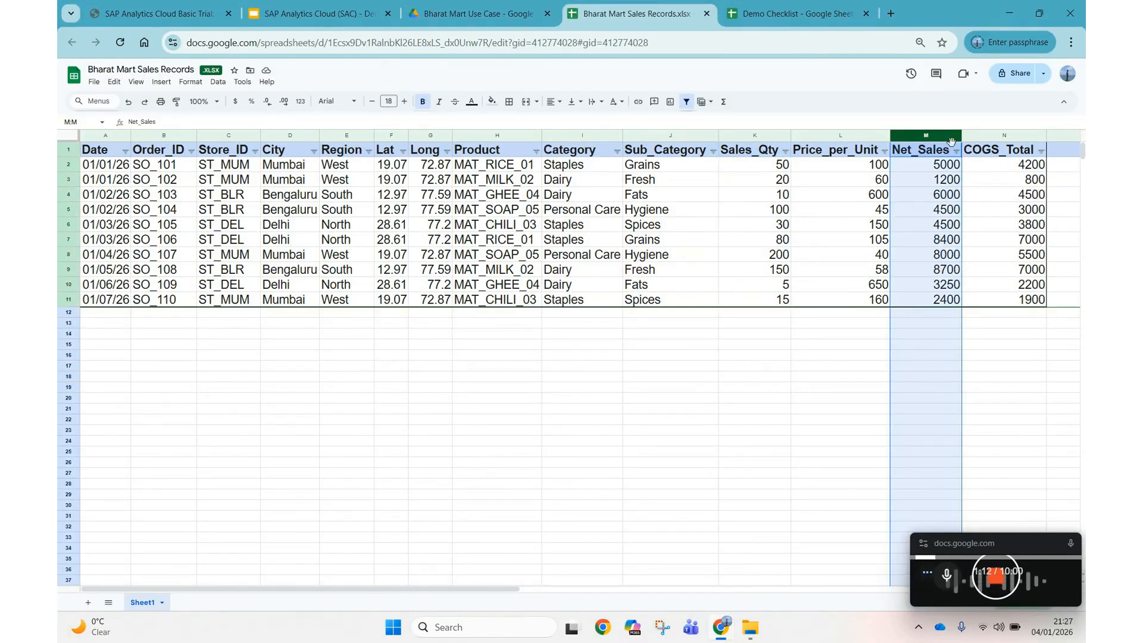
left_click(991, 136)
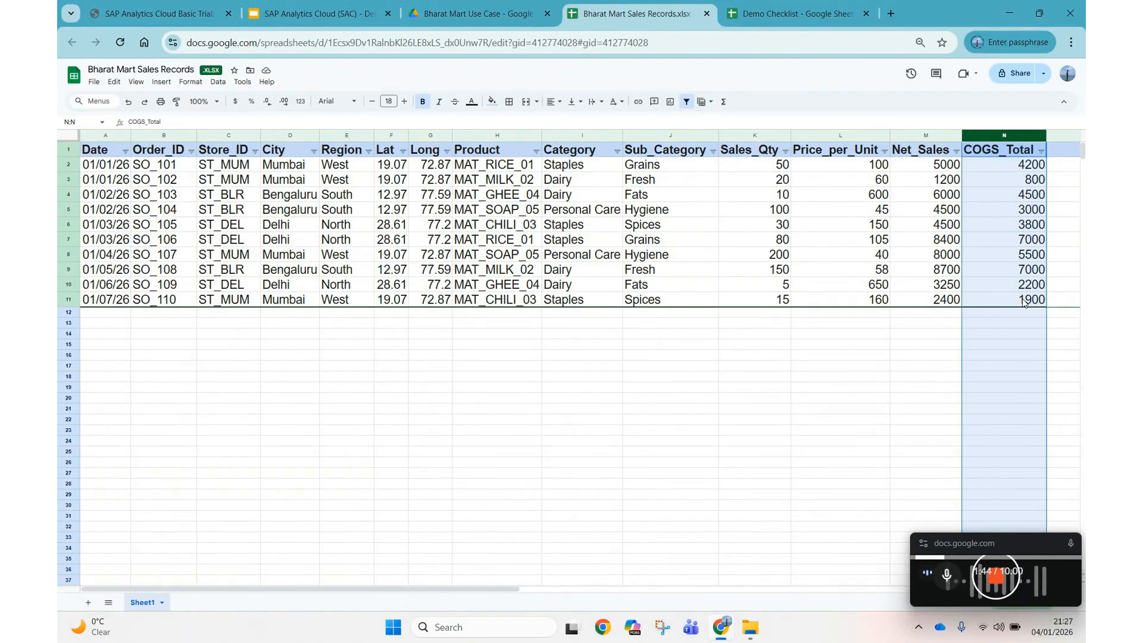
Log on to SAP Analytics Cloud, return Home from the 404 page, and go to Modeler.
left_click(138, 4)
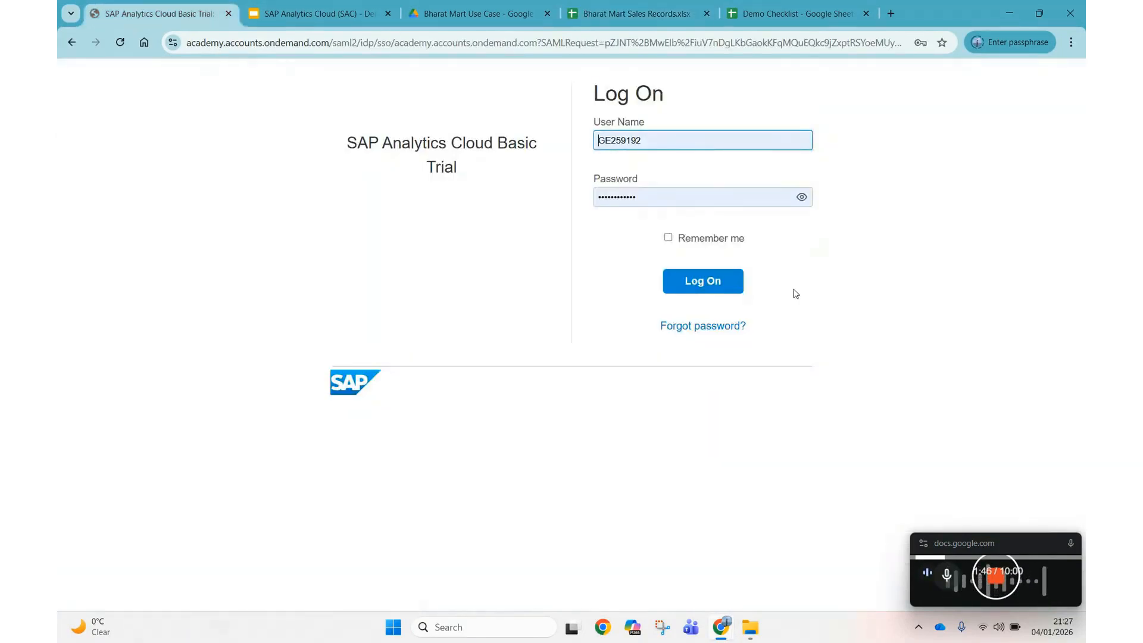
left_click(727, 283)
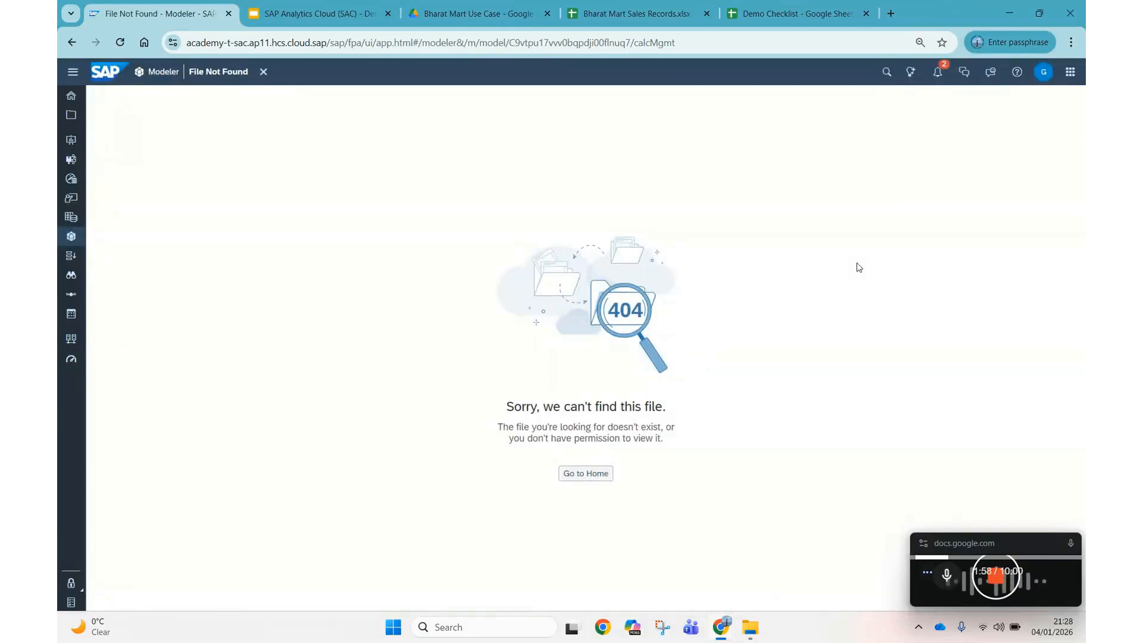
left_click(588, 474)
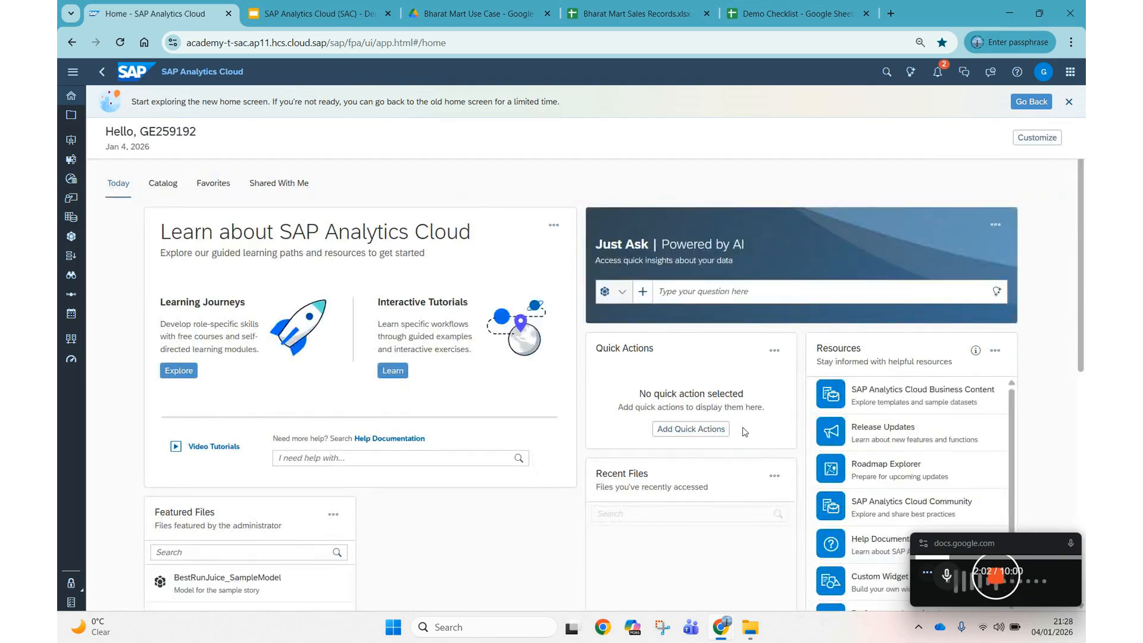
left_click(73, 72)
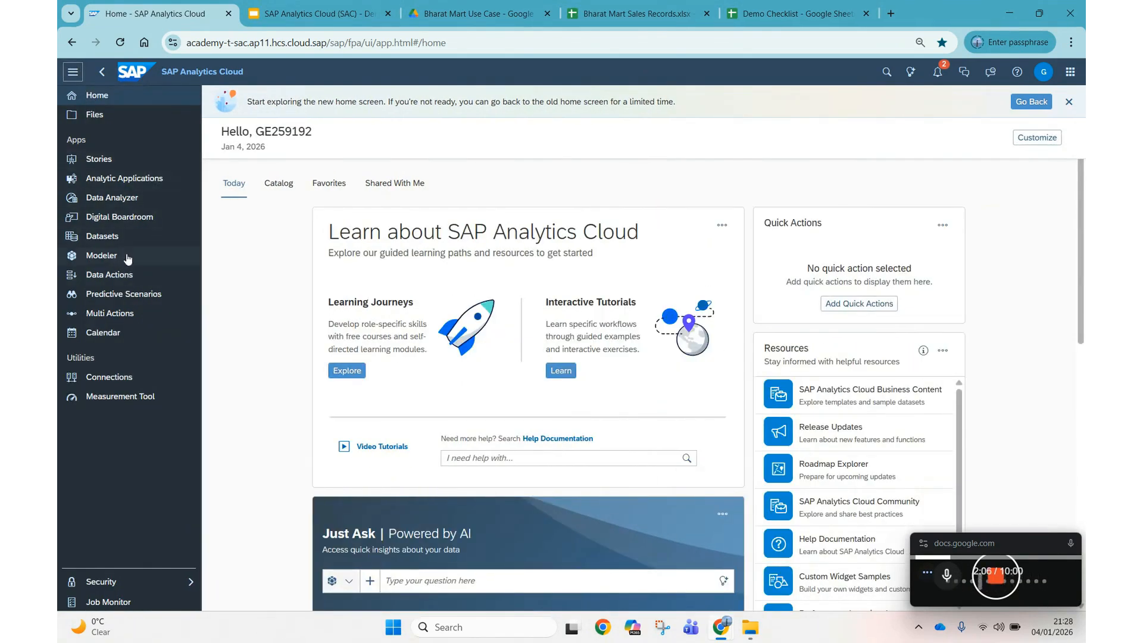
left_click(127, 256)
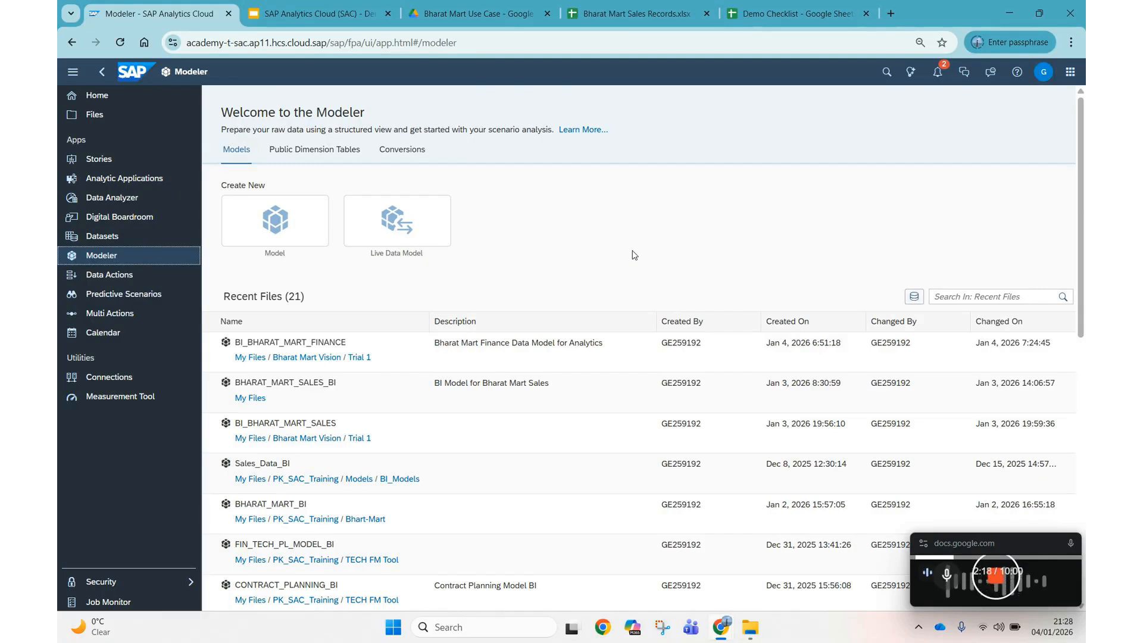
Start a new model from data using the uploaded Bharat Mart Sales Records file.
left_click(315, 214)
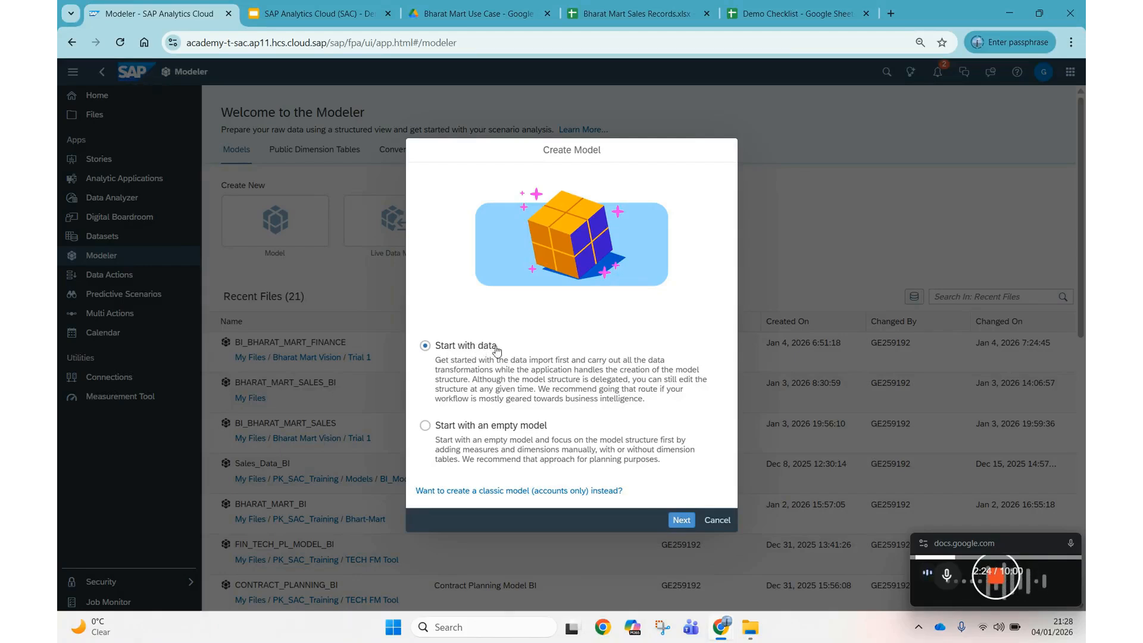
left_click(685, 523)
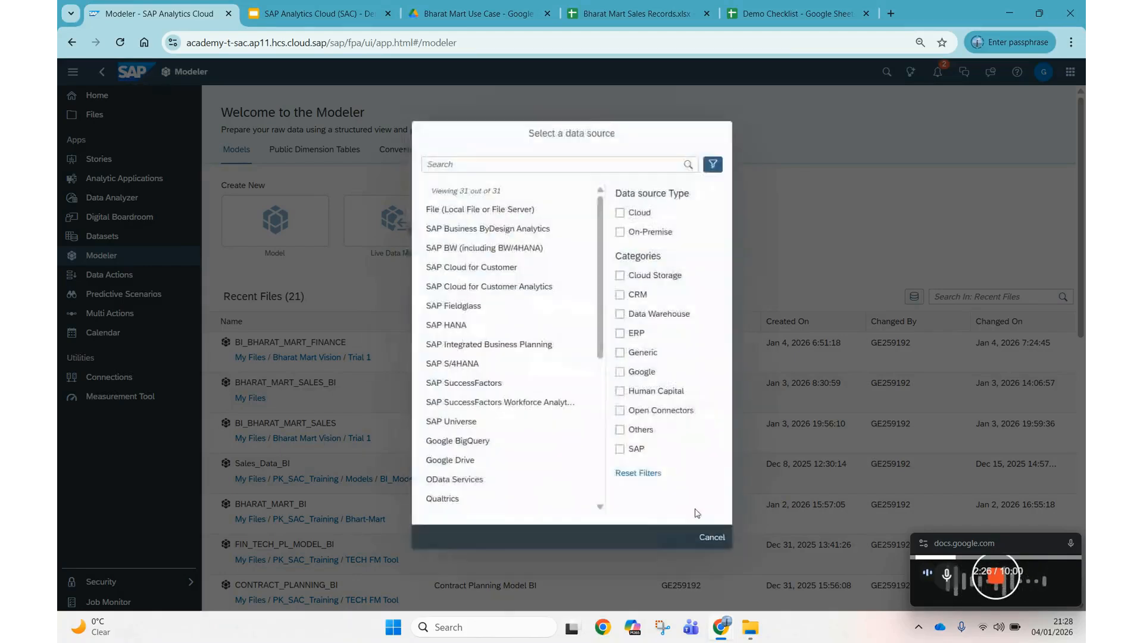
left_click(486, 213)
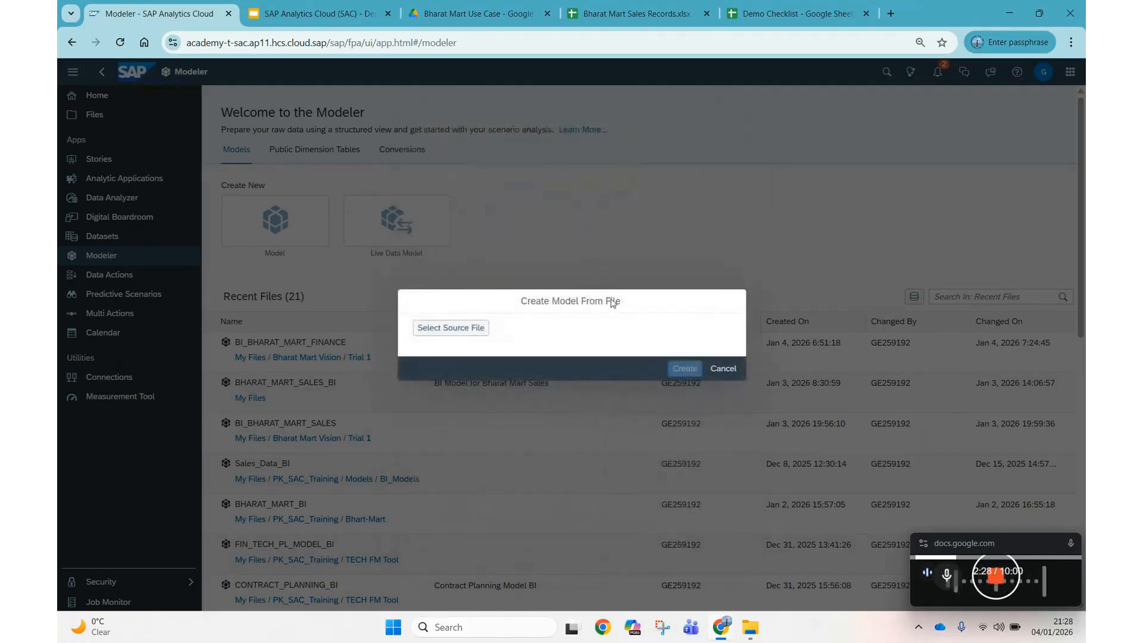
left_click(441, 331)
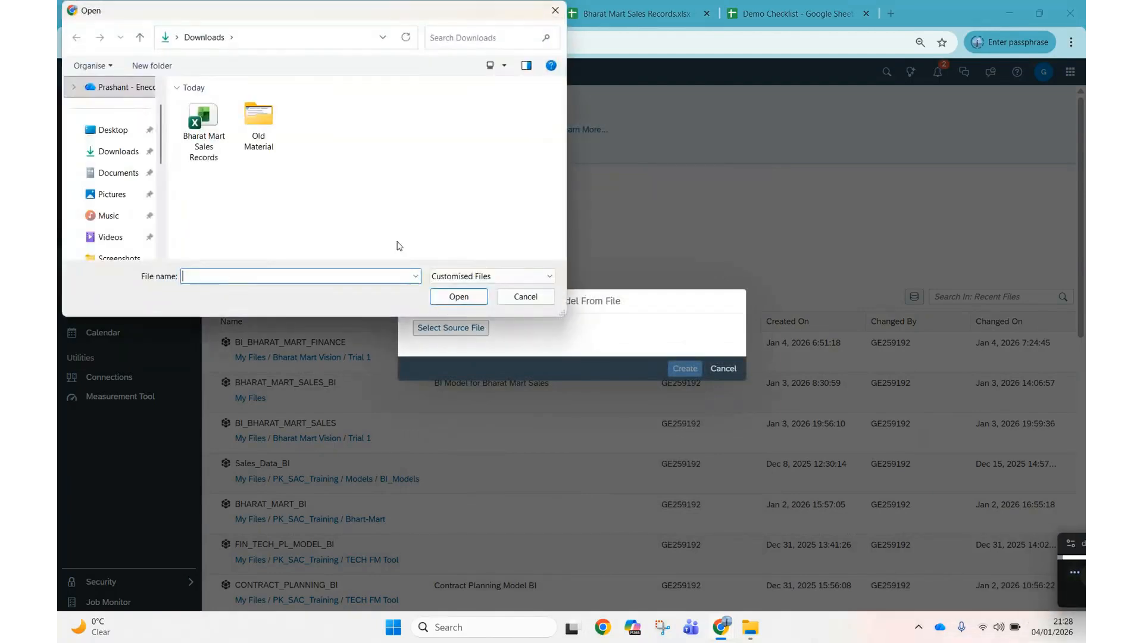
left_click(203, 131)
left_click(459, 296)
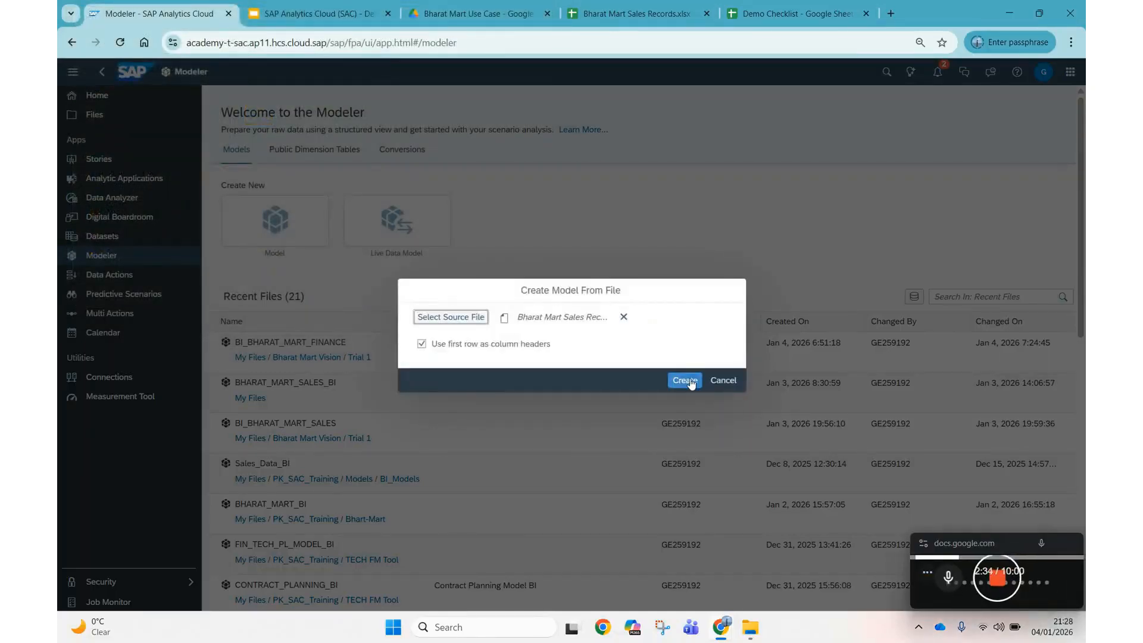
left_click(684, 380)
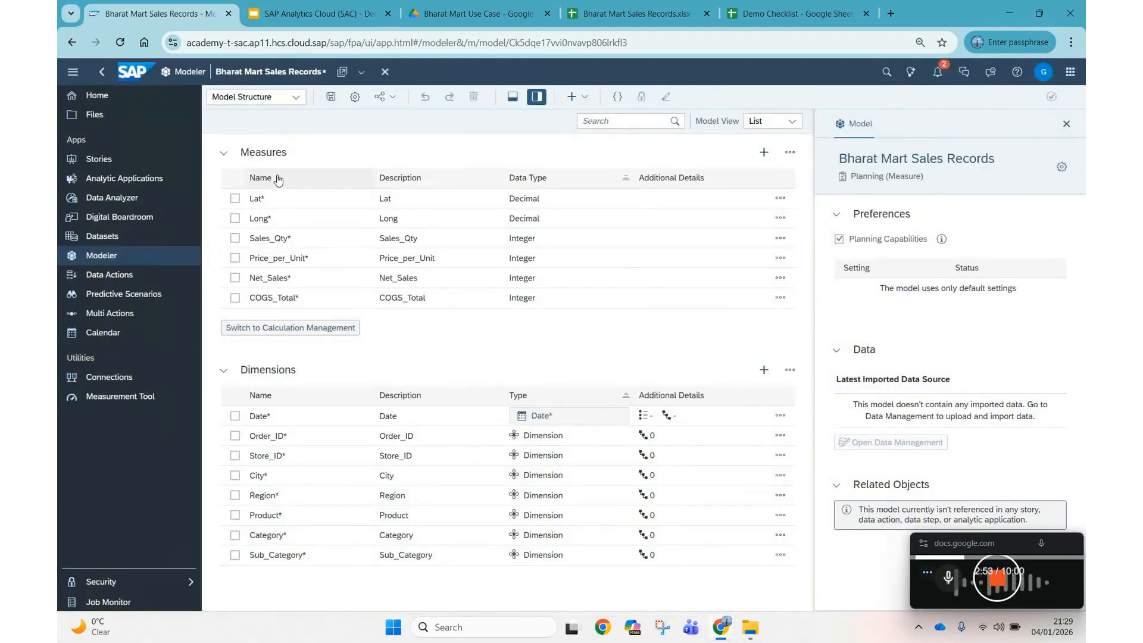
Hide the sidebar and Model panel, then select the Lat and Long measures.
left_click(73, 71)
left_click(1066, 124)
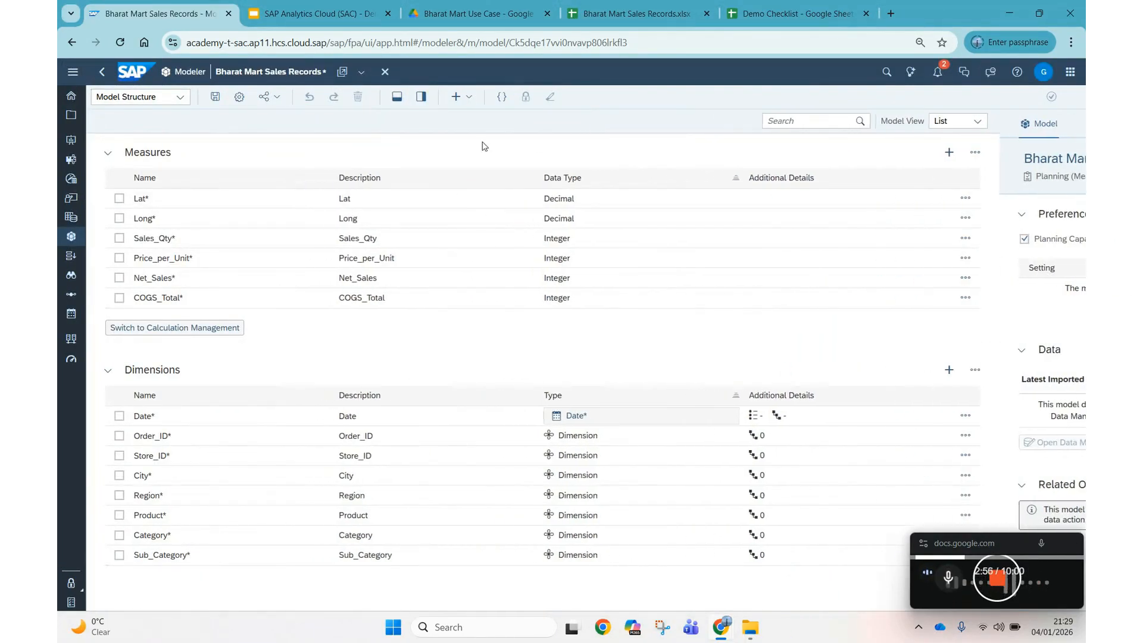
left_click(108, 155)
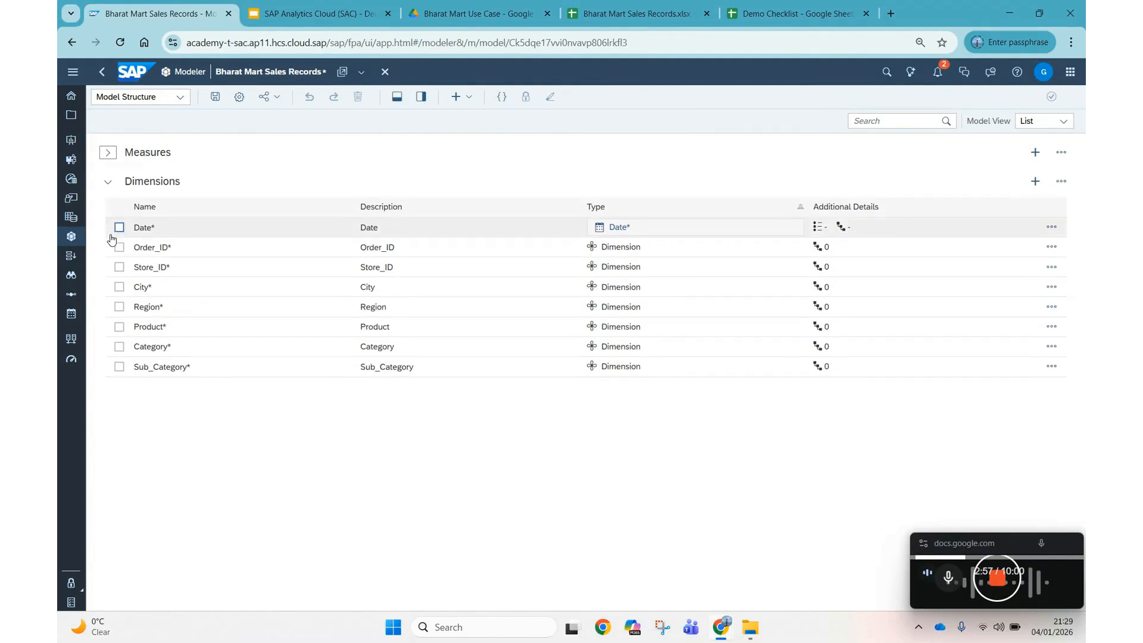
left_click(107, 182)
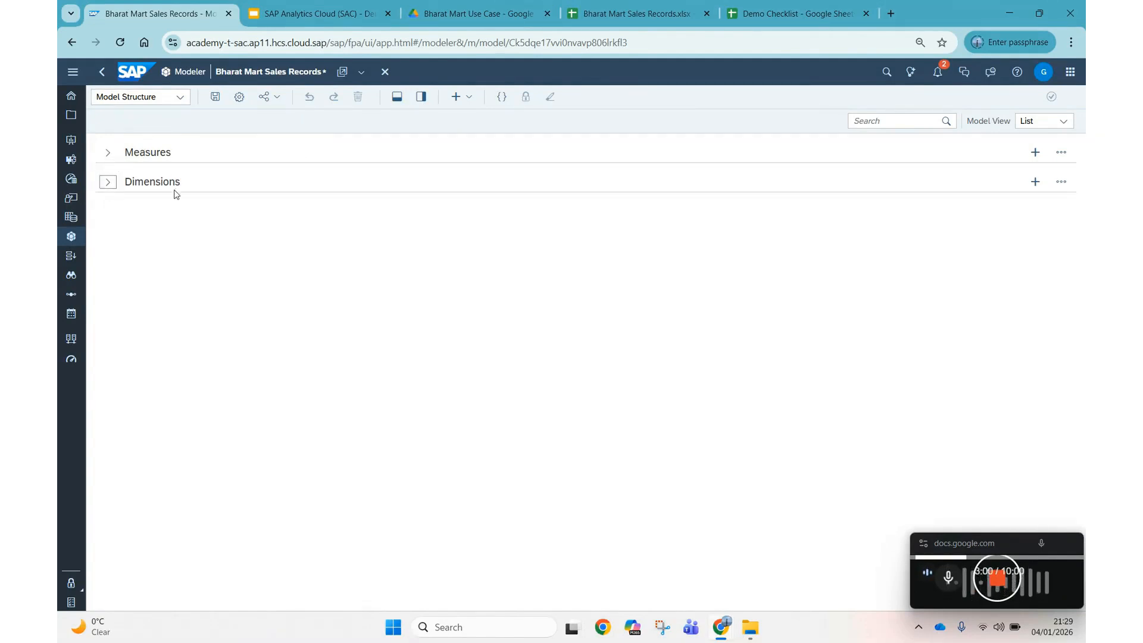
left_click(108, 153)
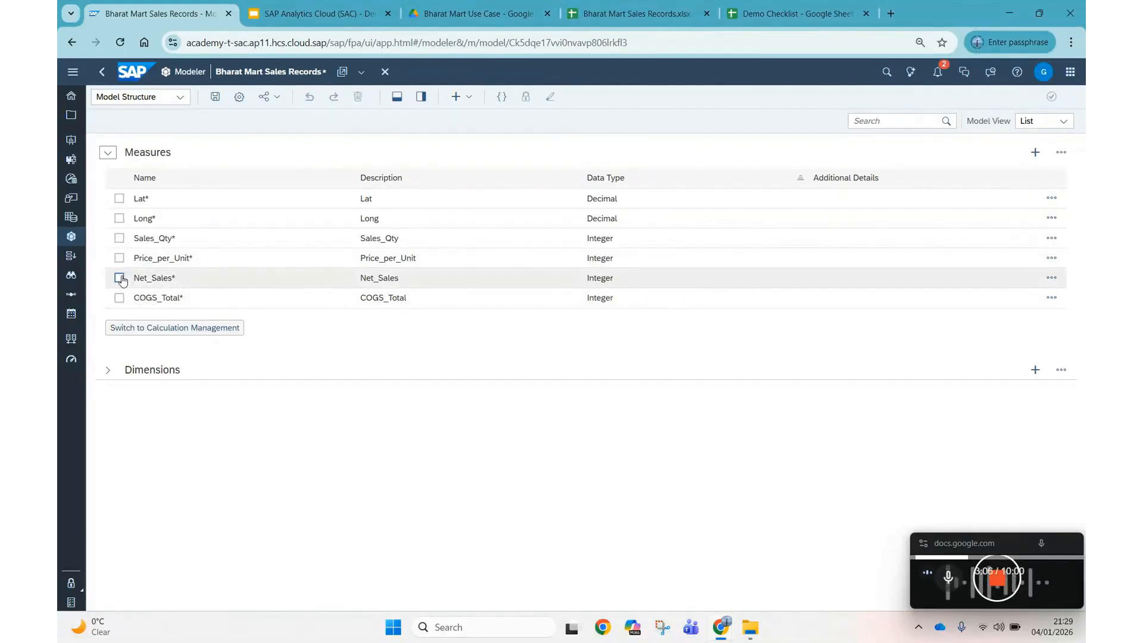
left_click(119, 199)
left_click(119, 219)
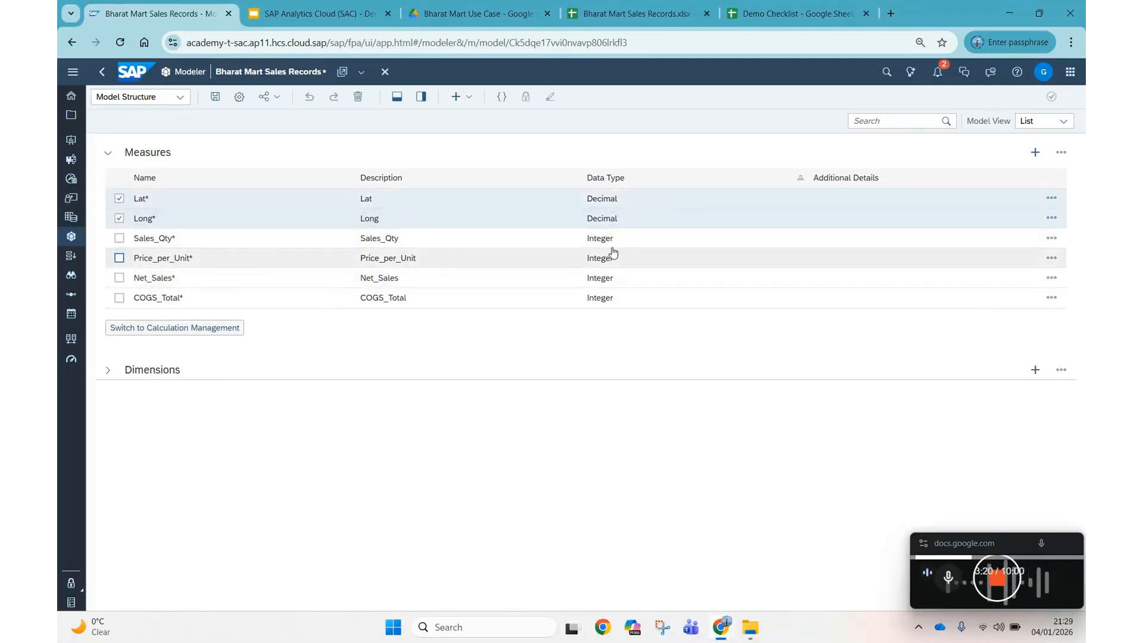
Convert Lat and Long into dimensions, then select the Store_ID dimension.
left_click(1061, 152)
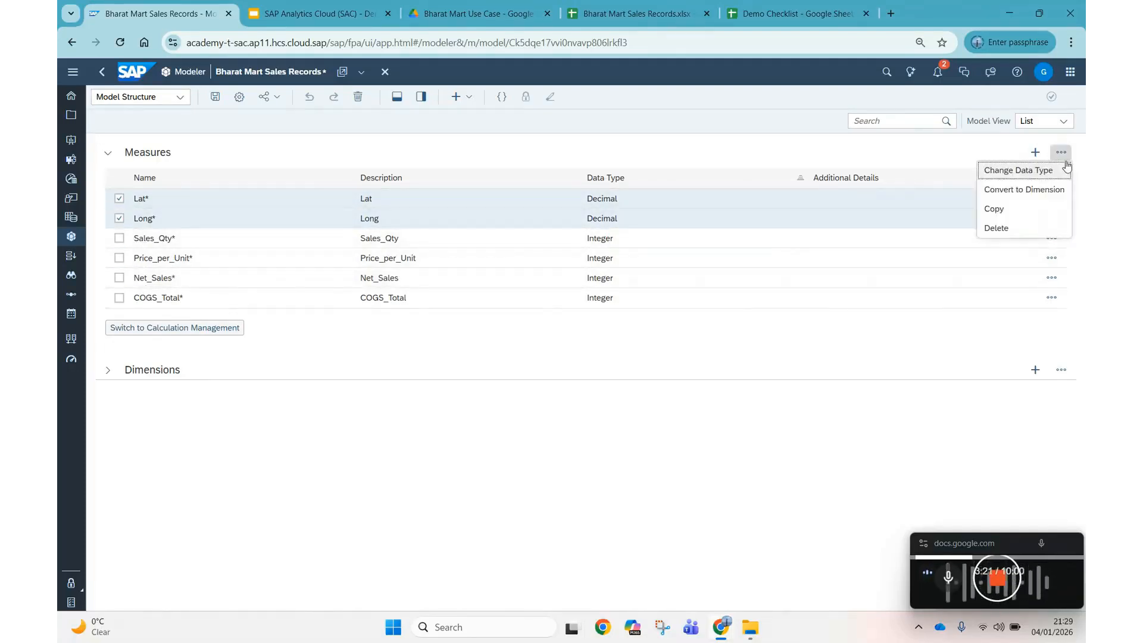
left_click(1033, 195)
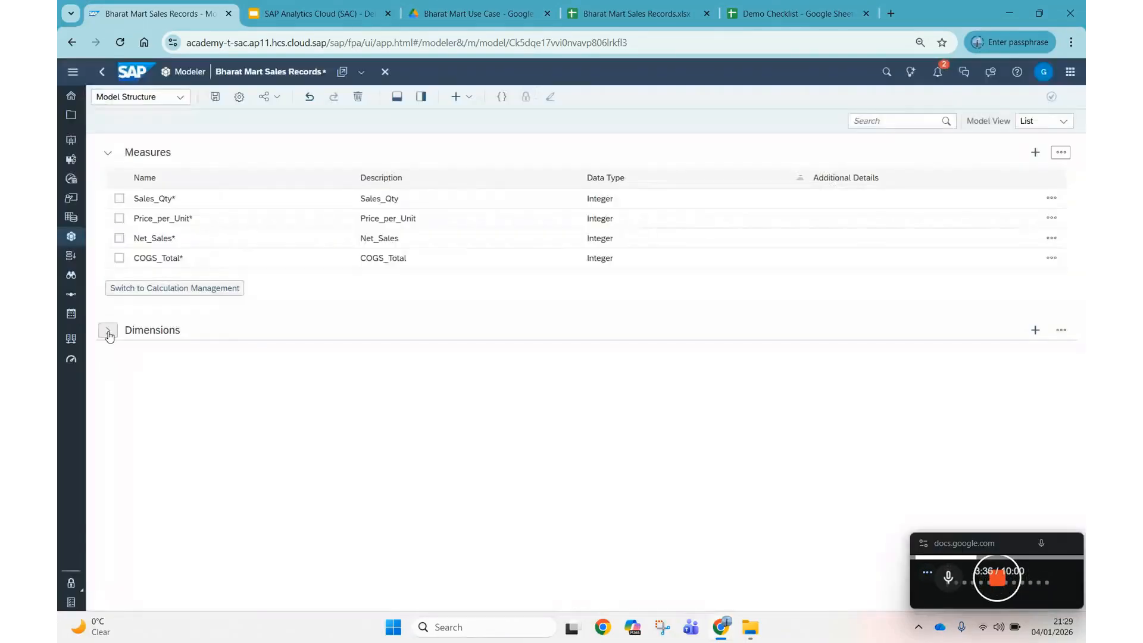
left_click(108, 331)
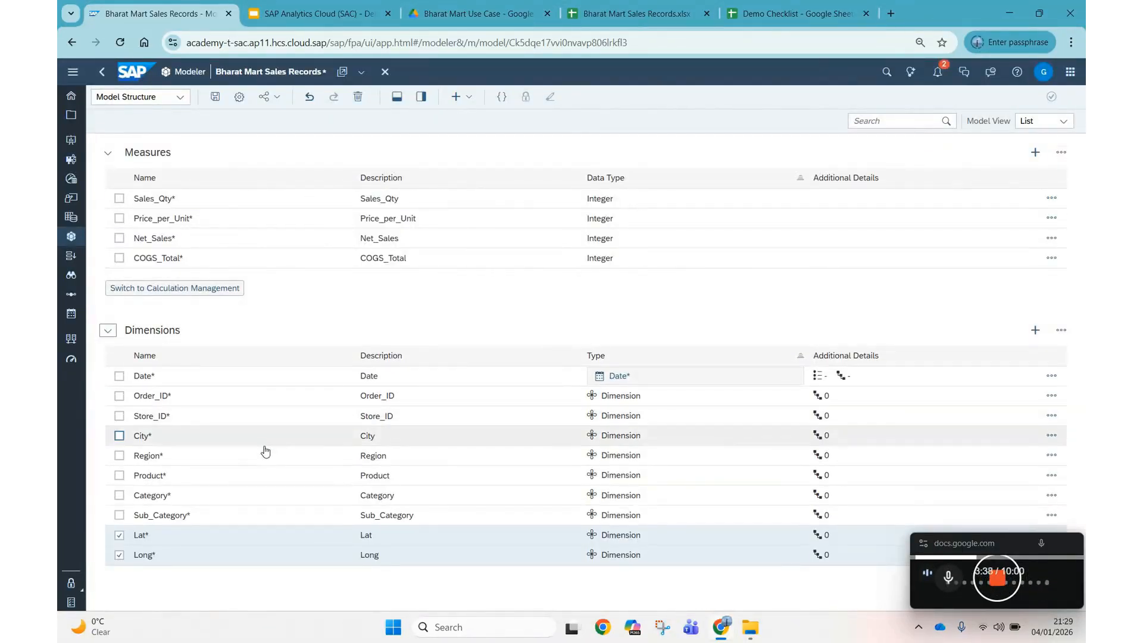
left_click(120, 559)
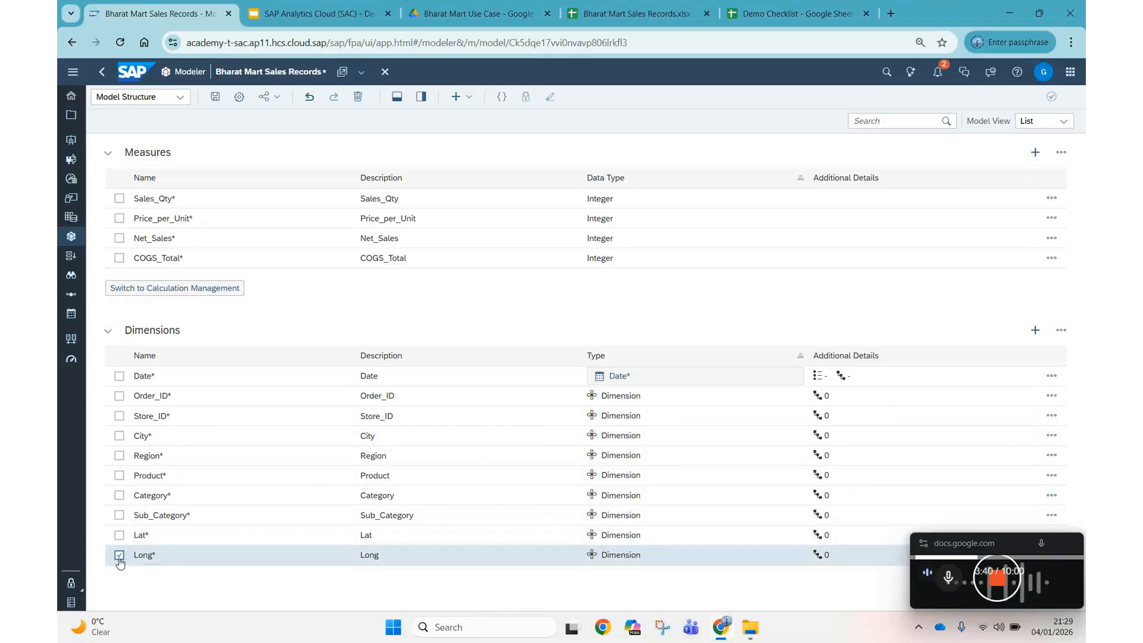
left_click(119, 558)
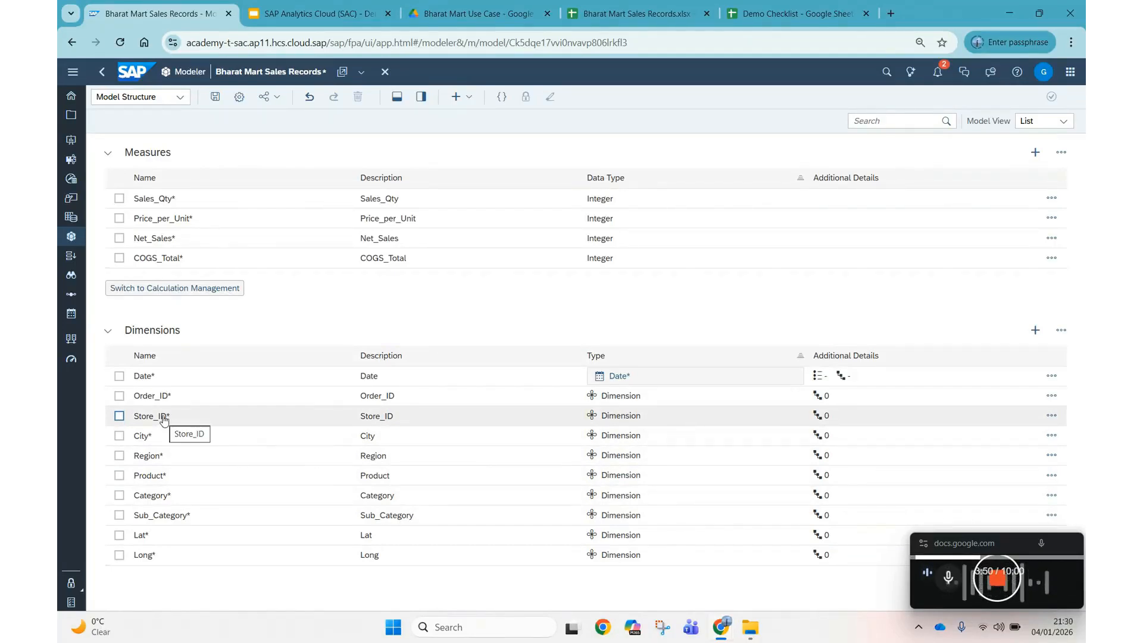
left_click(119, 416)
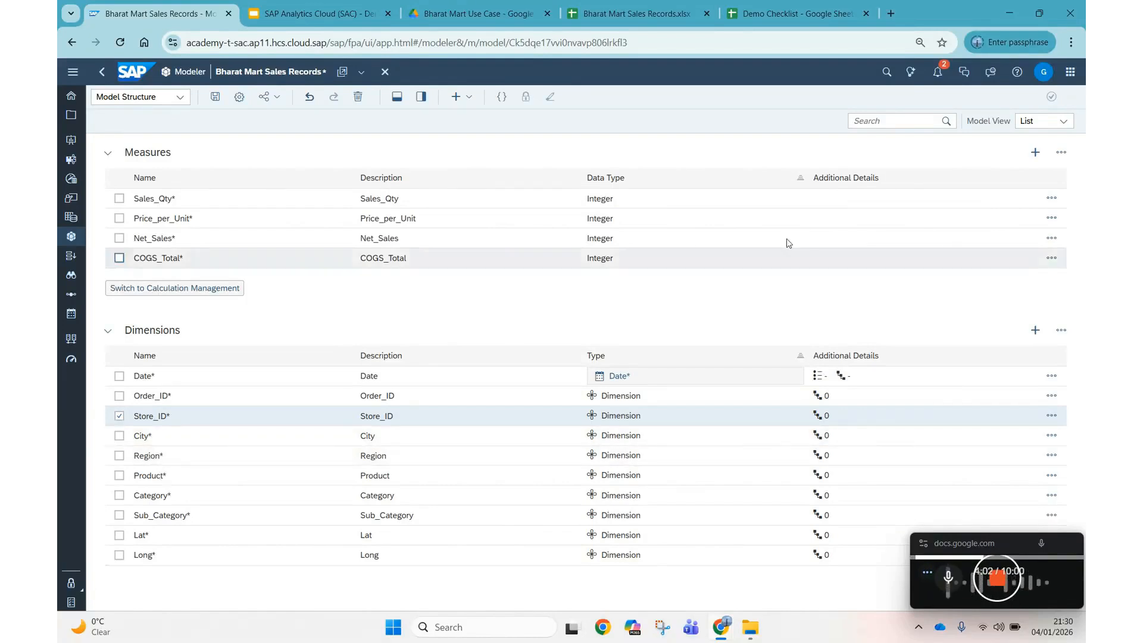
Open Store_ID's details and add City as a property from source.
left_click(421, 96)
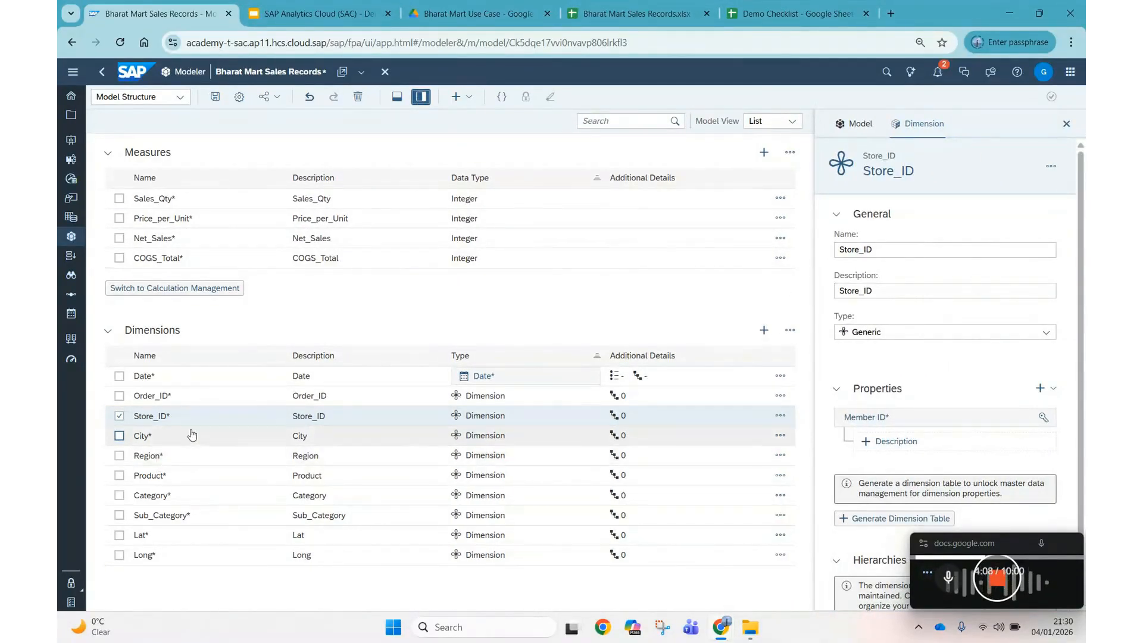
left_click(1045, 389)
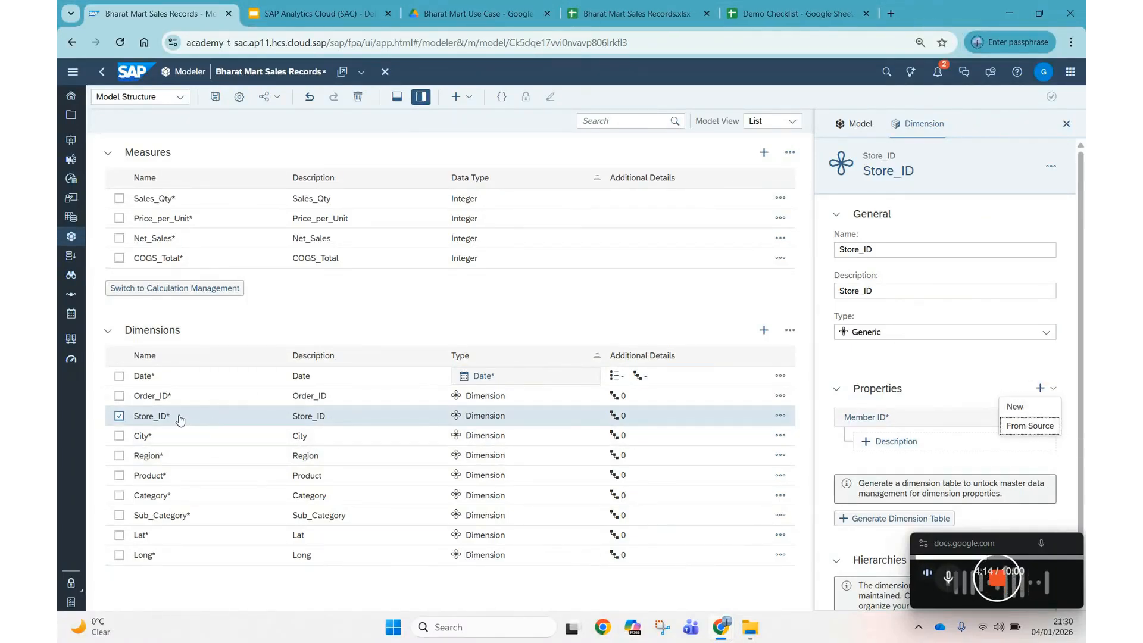
left_click(1037, 435)
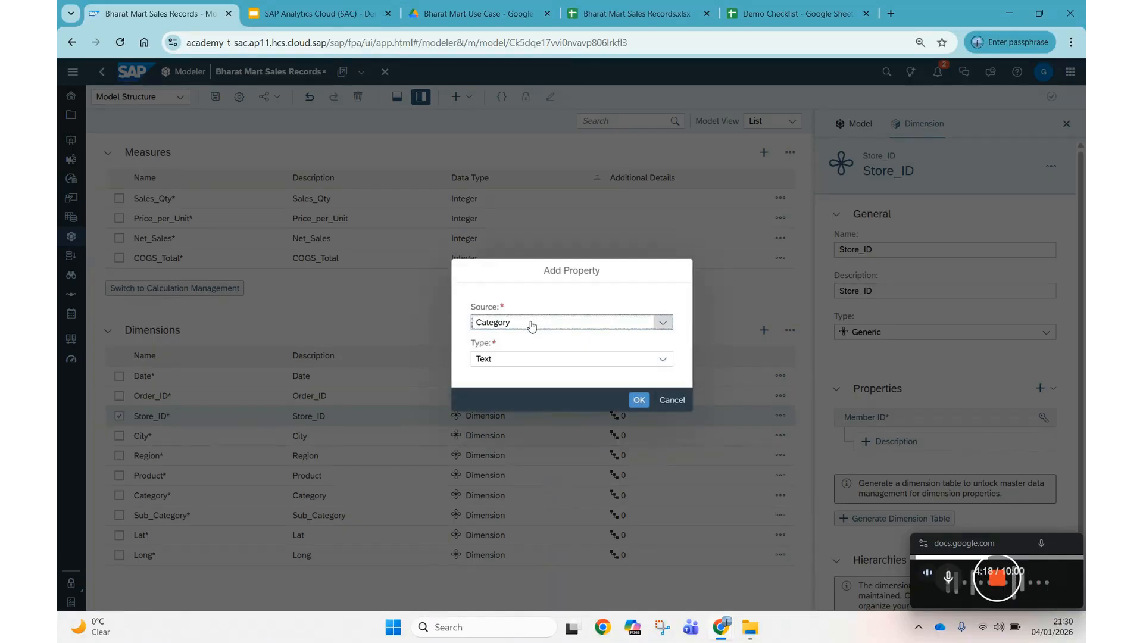
left_click(663, 325)
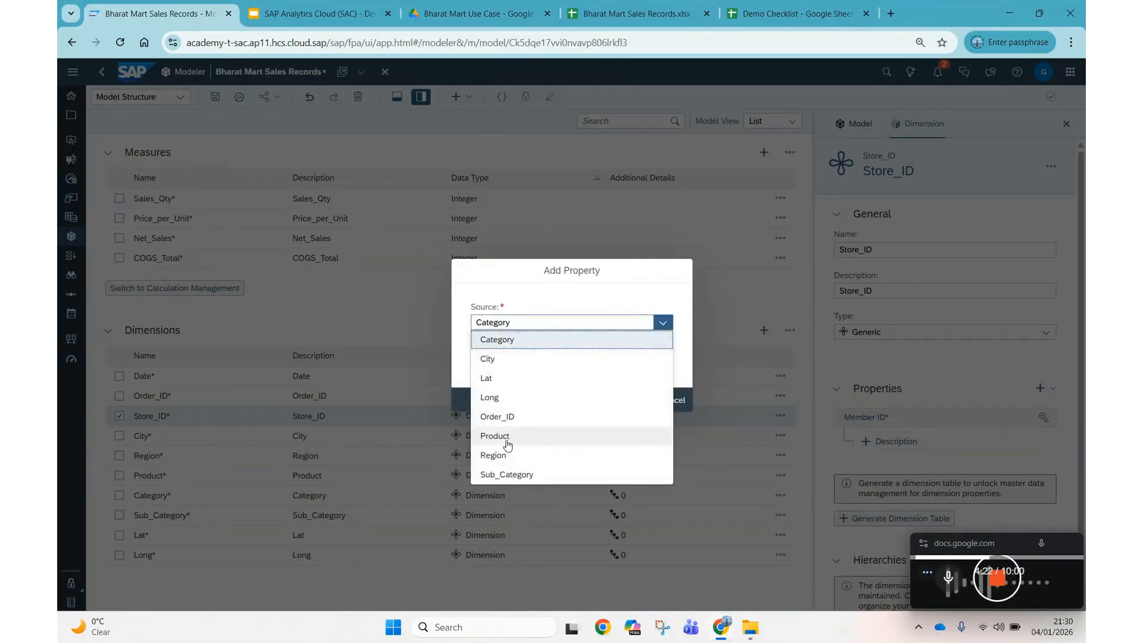
left_click(494, 359)
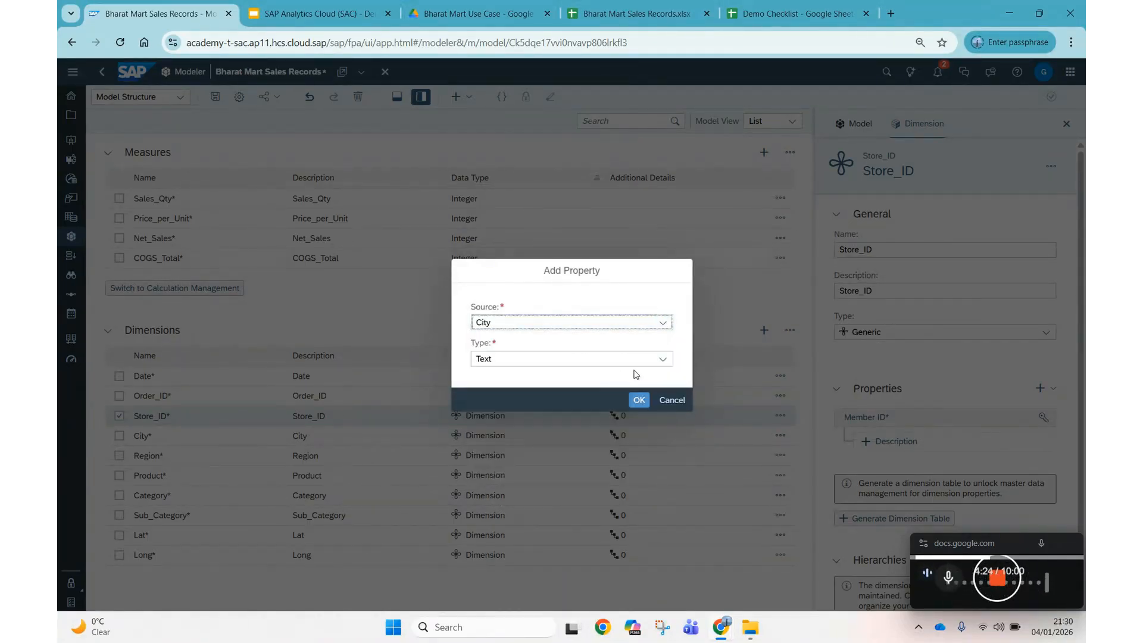
left_click(640, 403)
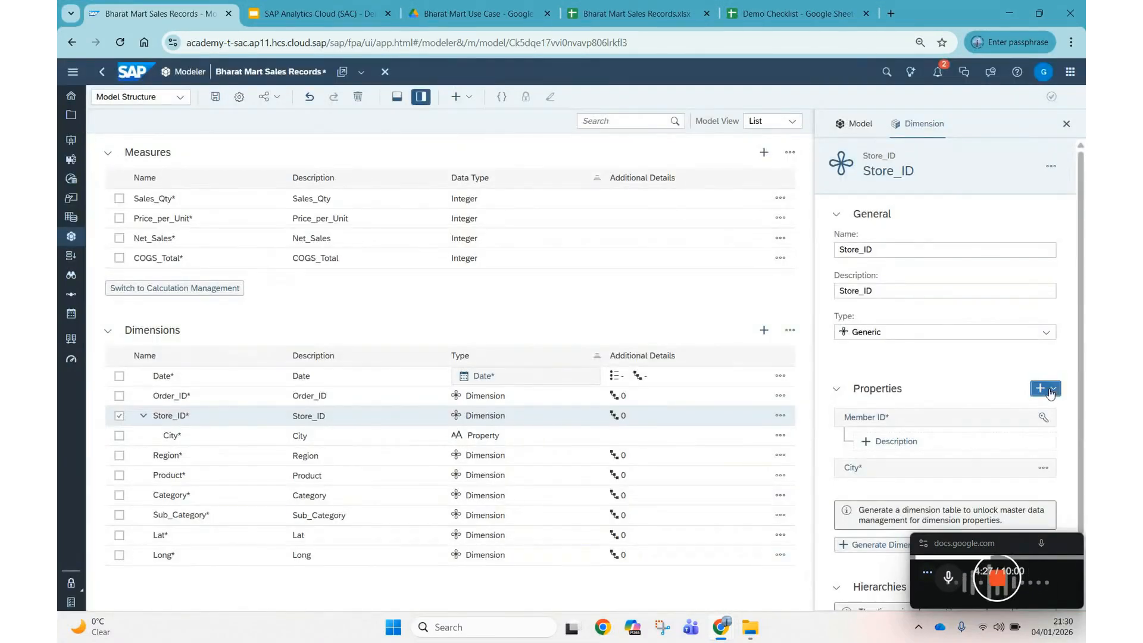
Add Region as another Store_ID property from source.
left_click(1051, 391)
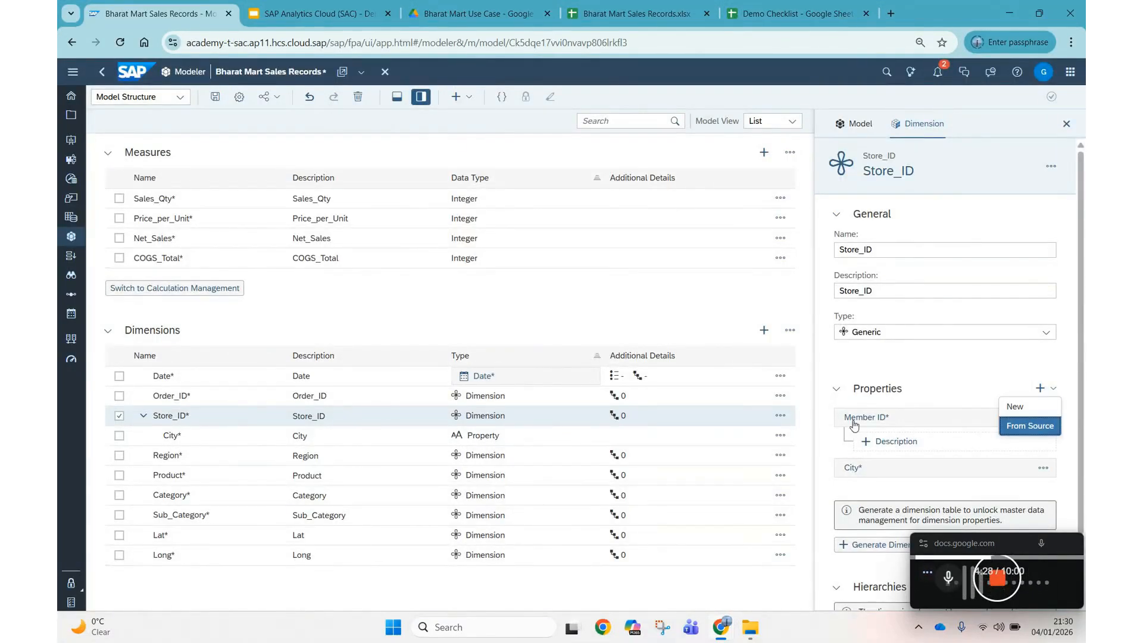
left_click(1030, 428)
left_click(660, 323)
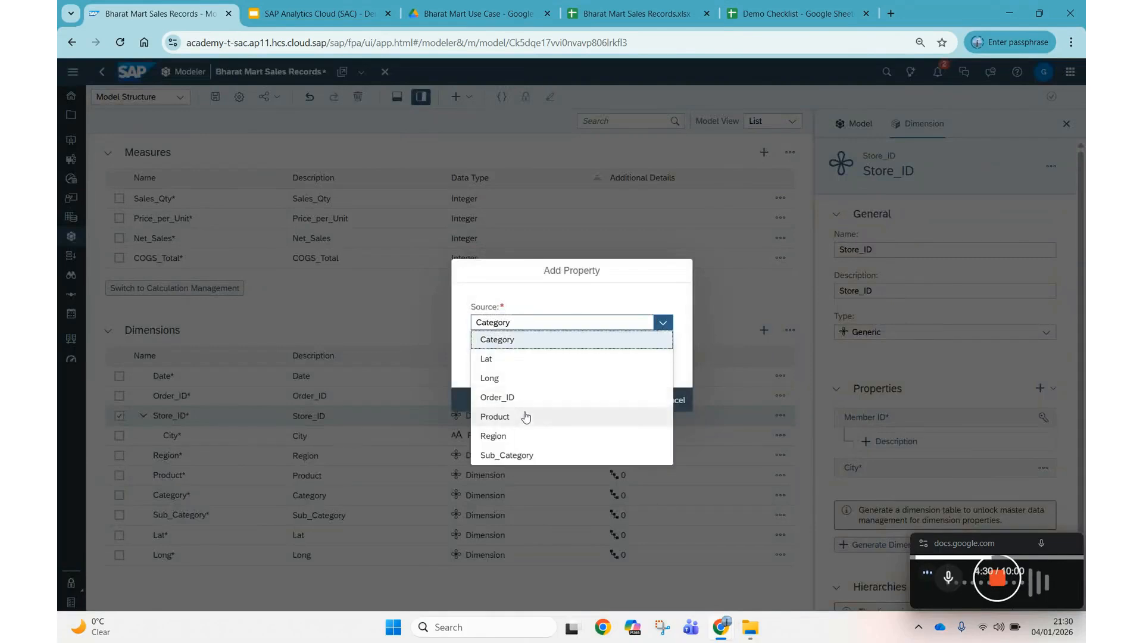
left_click(510, 437)
left_click(639, 400)
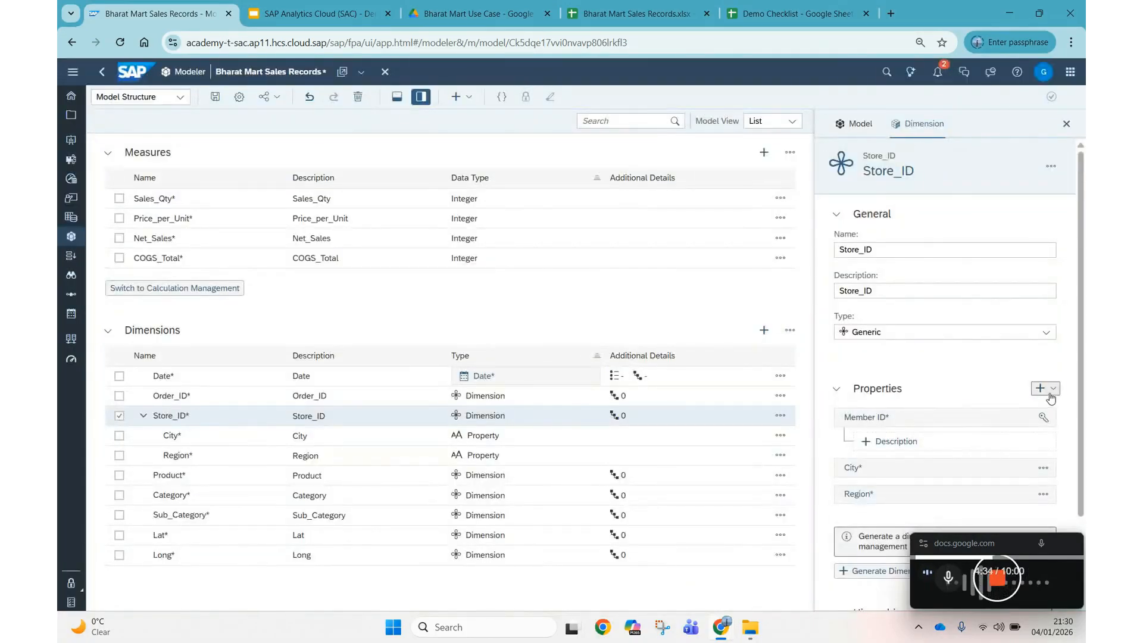
Add Lat as a Store_ID property with type Latitude and continue.
left_click(1052, 389)
left_click(1029, 428)
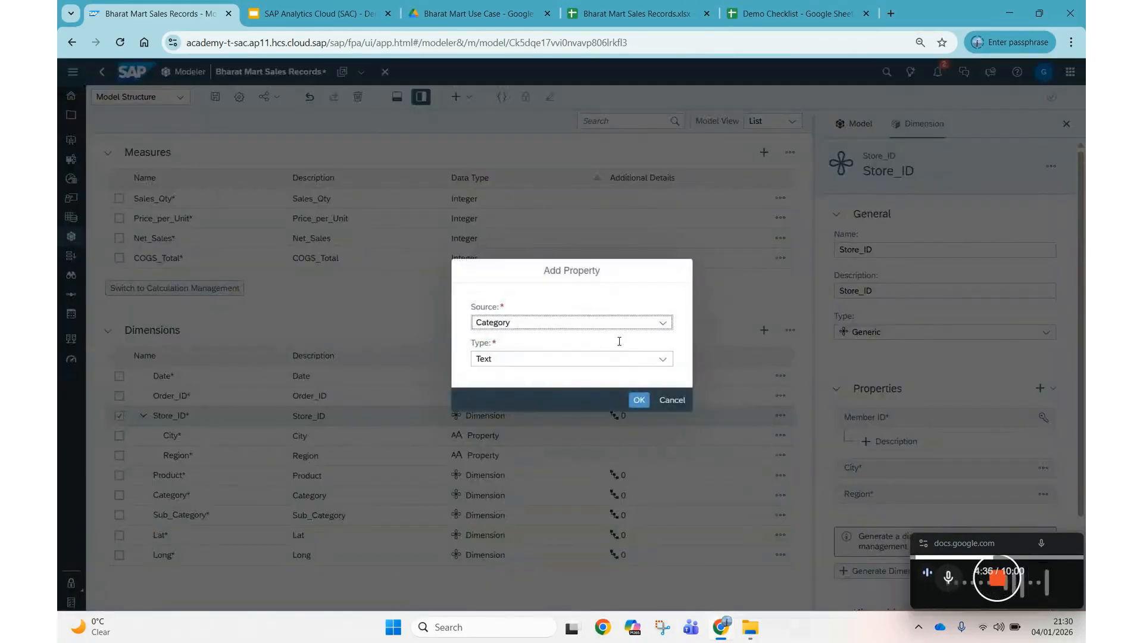
left_click(661, 324)
left_click(543, 360)
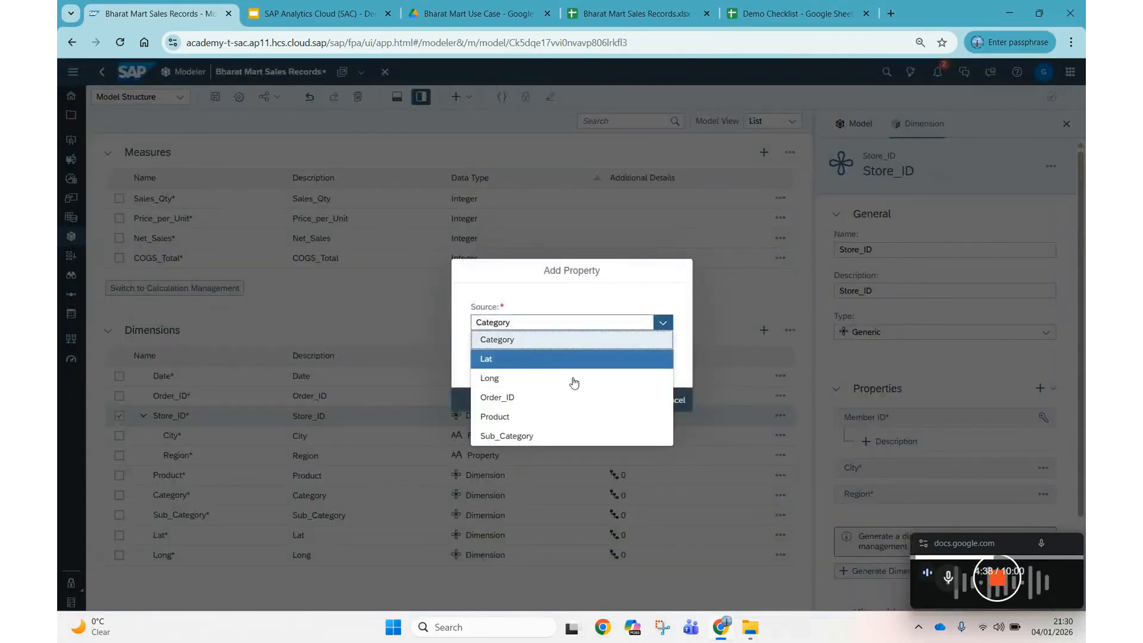
left_click(660, 361)
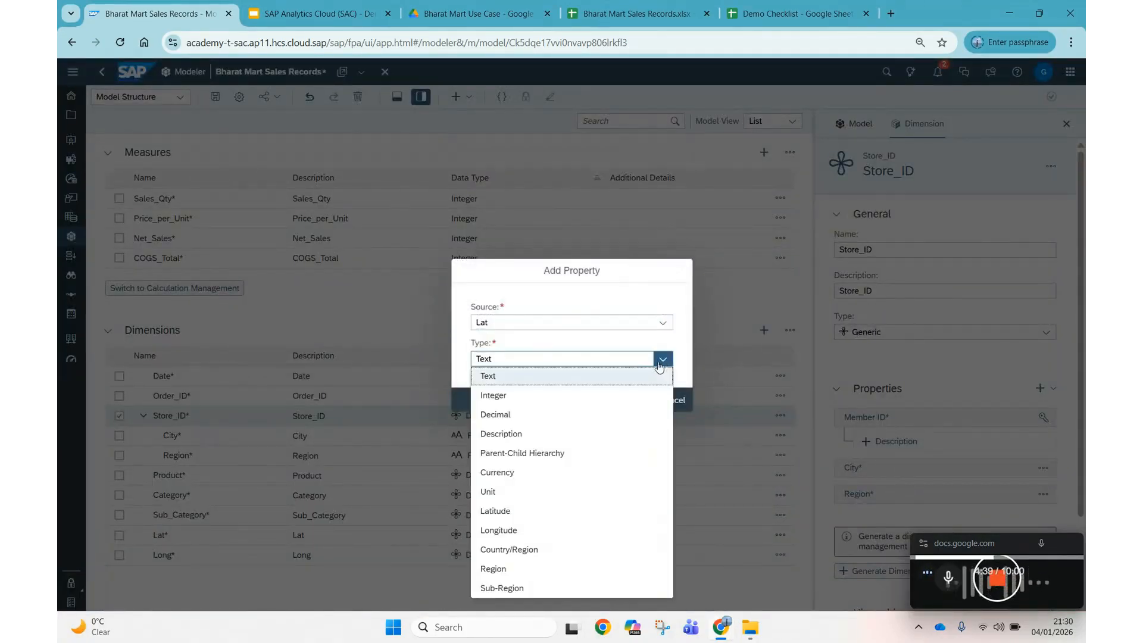
left_click(523, 511)
left_click(641, 417)
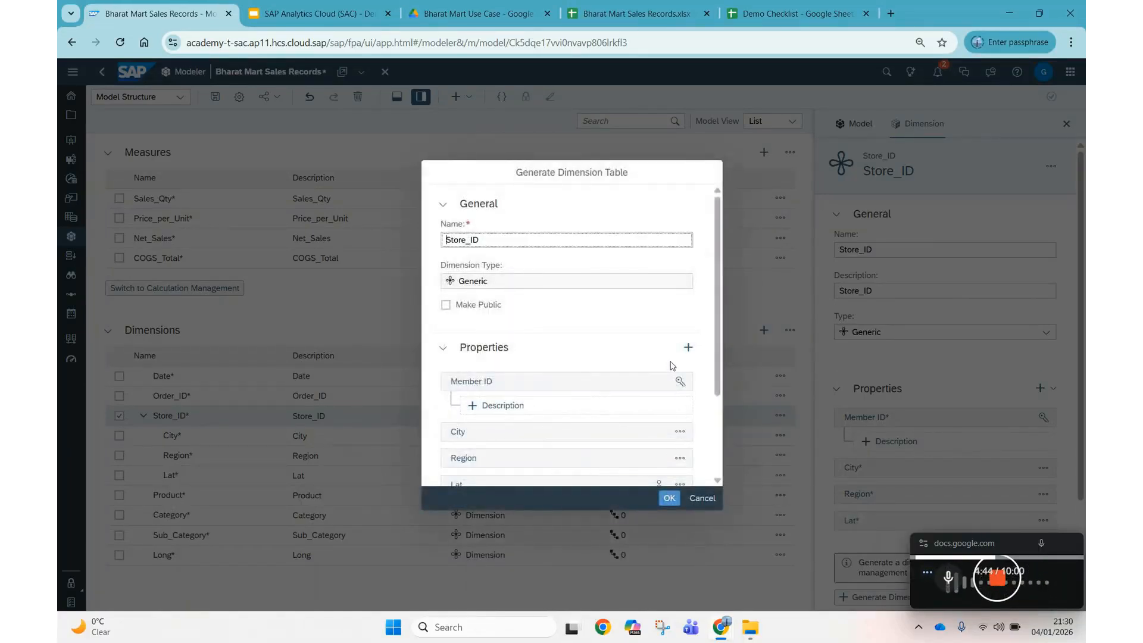
Add Long with type Longitude and generate the Store_ID dimension table.
left_click(653, 400)
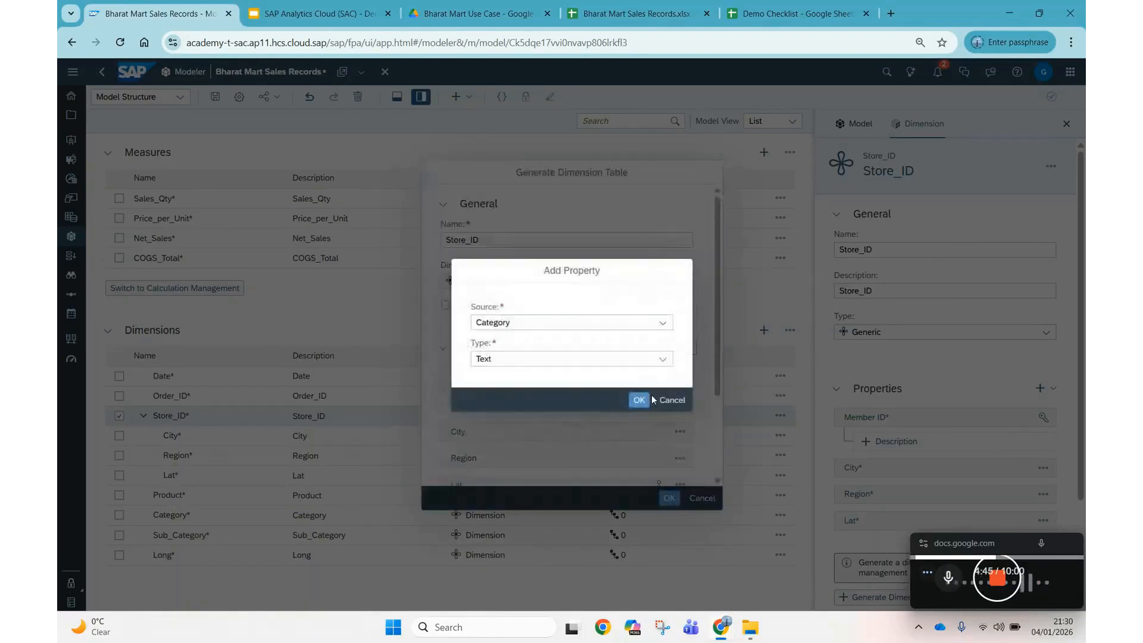
left_click(663, 322)
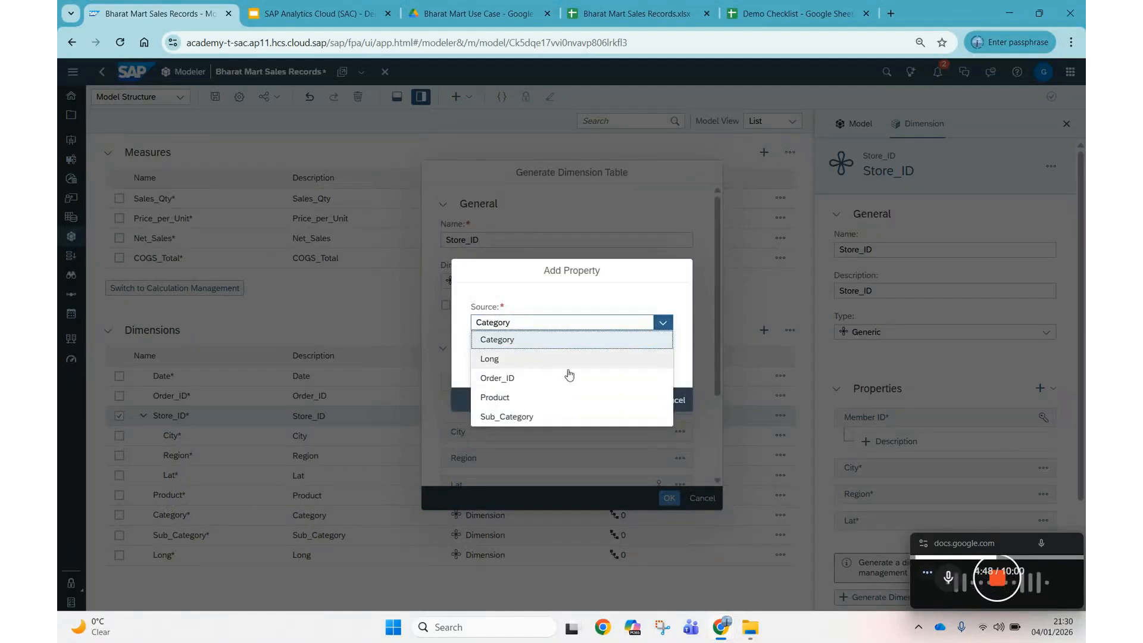
left_click(528, 361)
left_click(663, 359)
left_click(528, 511)
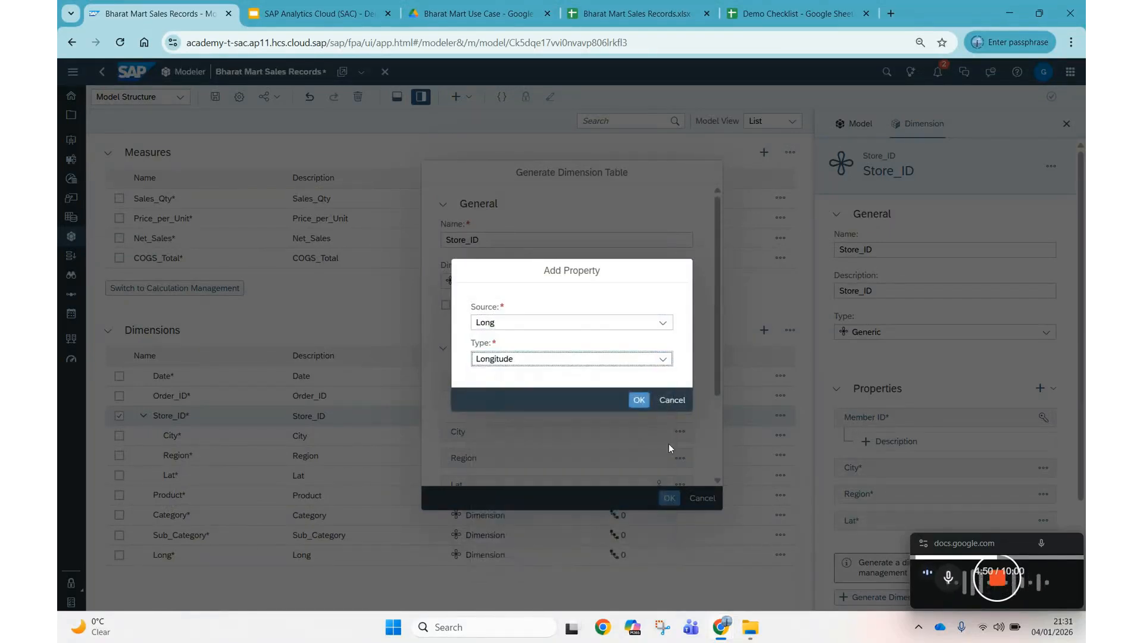
left_click(640, 403)
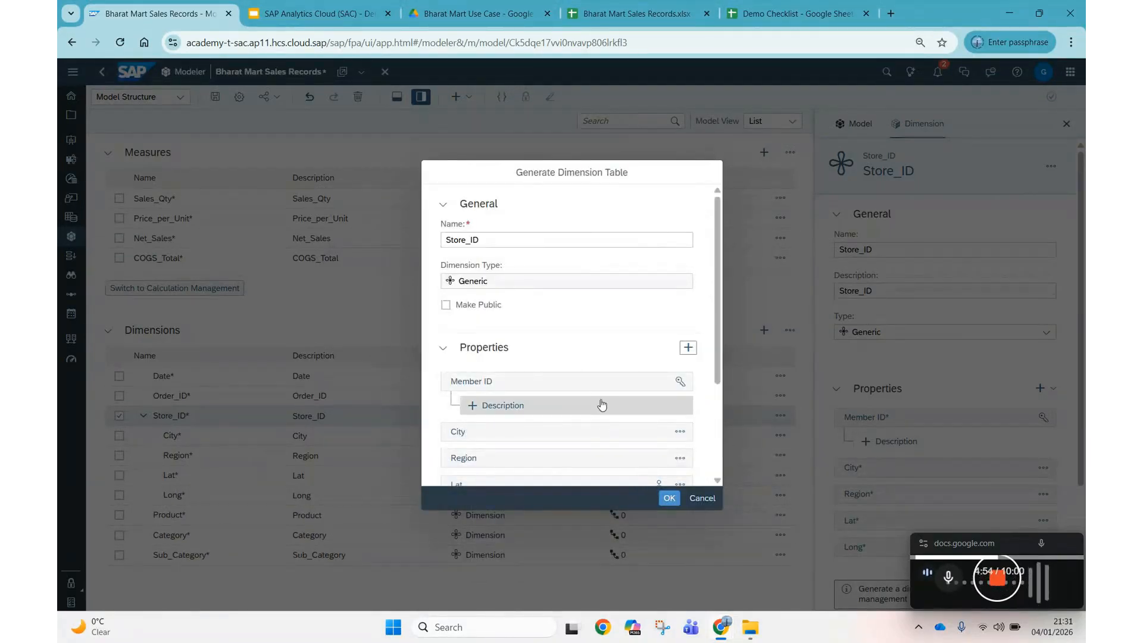
scroll(600, 403, "down", 3)
left_click(654, 443)
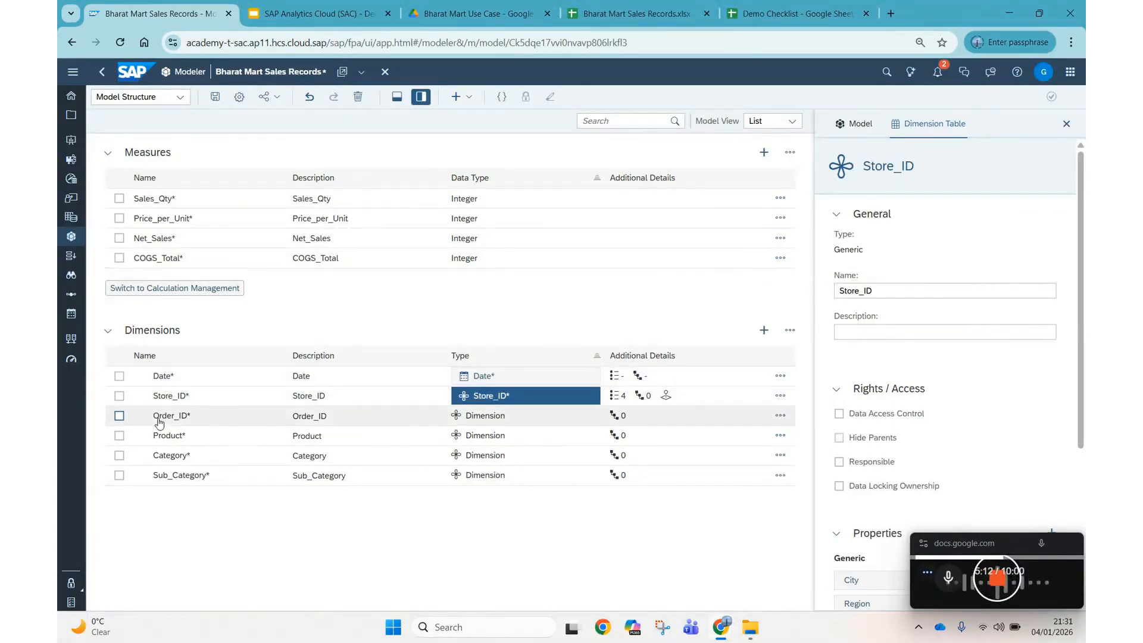
Open the Product dimension and add Category as a property from source.
left_click(120, 438)
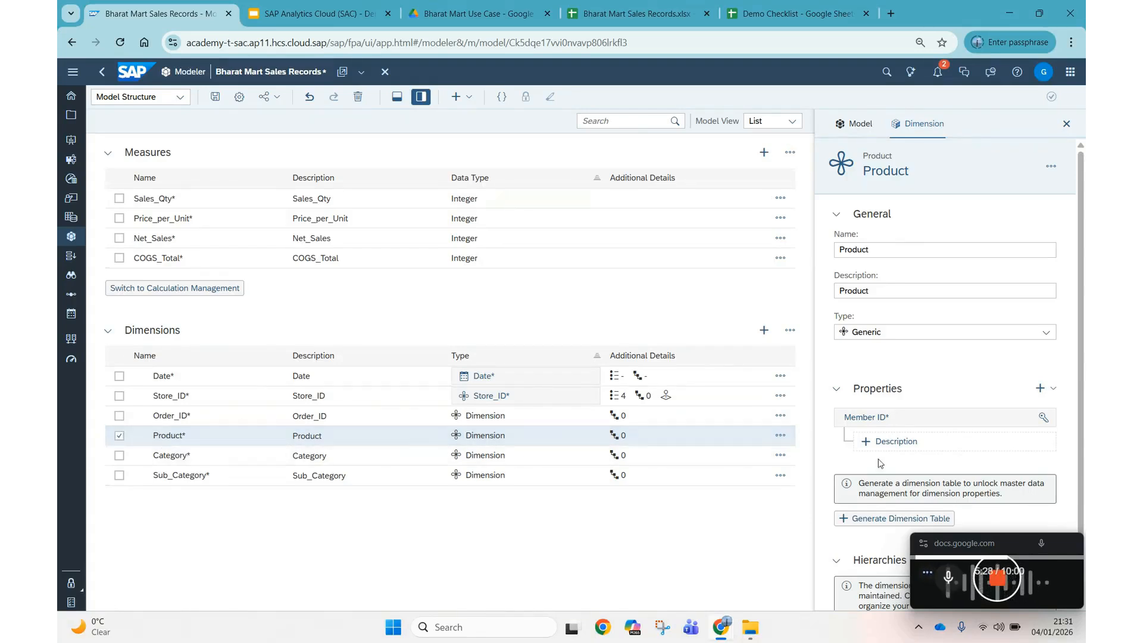
left_click(1041, 388)
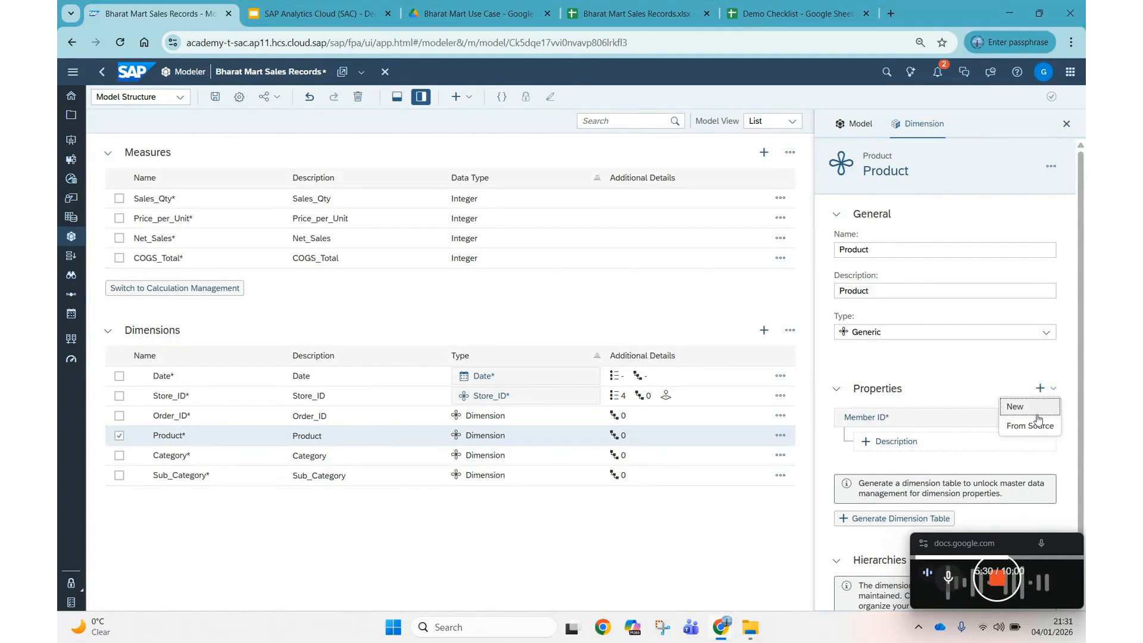
left_click(1032, 432)
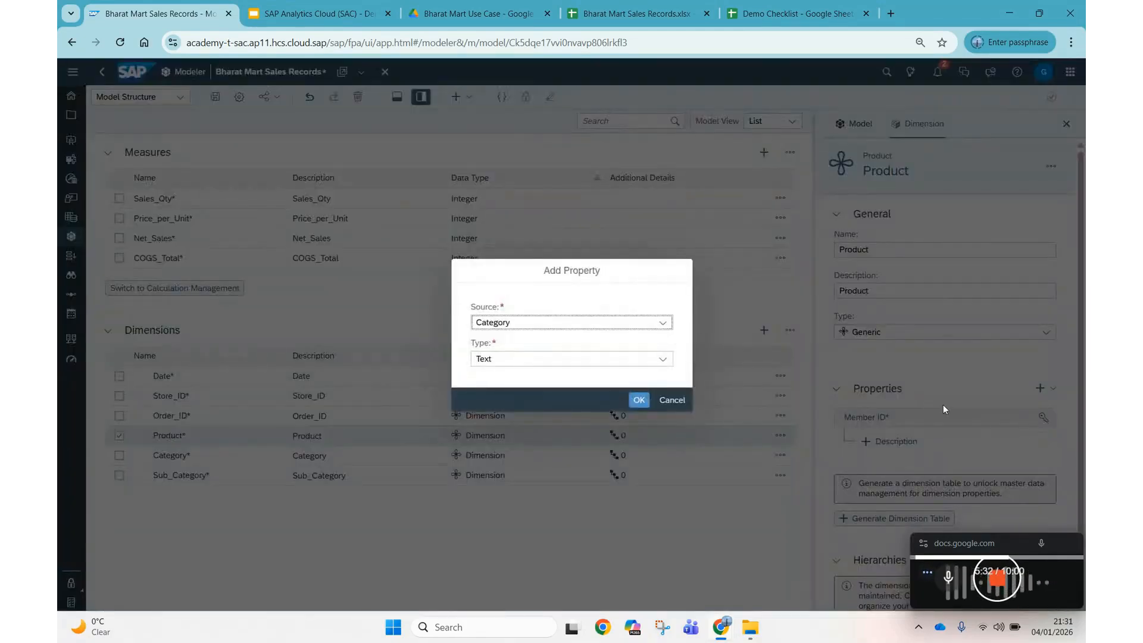
left_click(663, 322)
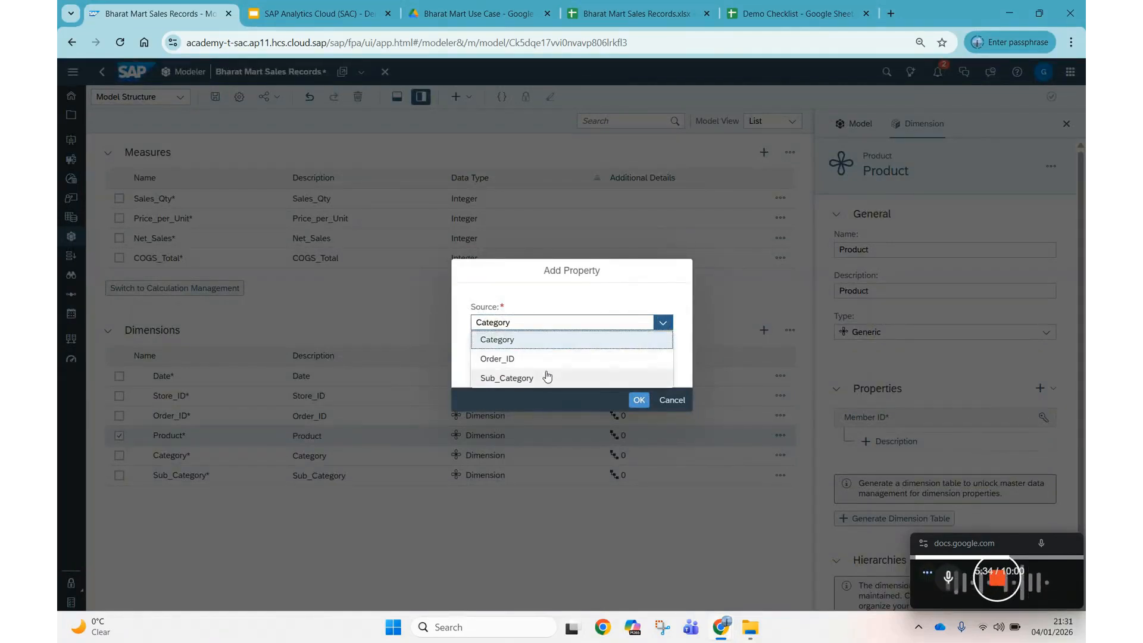
left_click(514, 344)
left_click(639, 400)
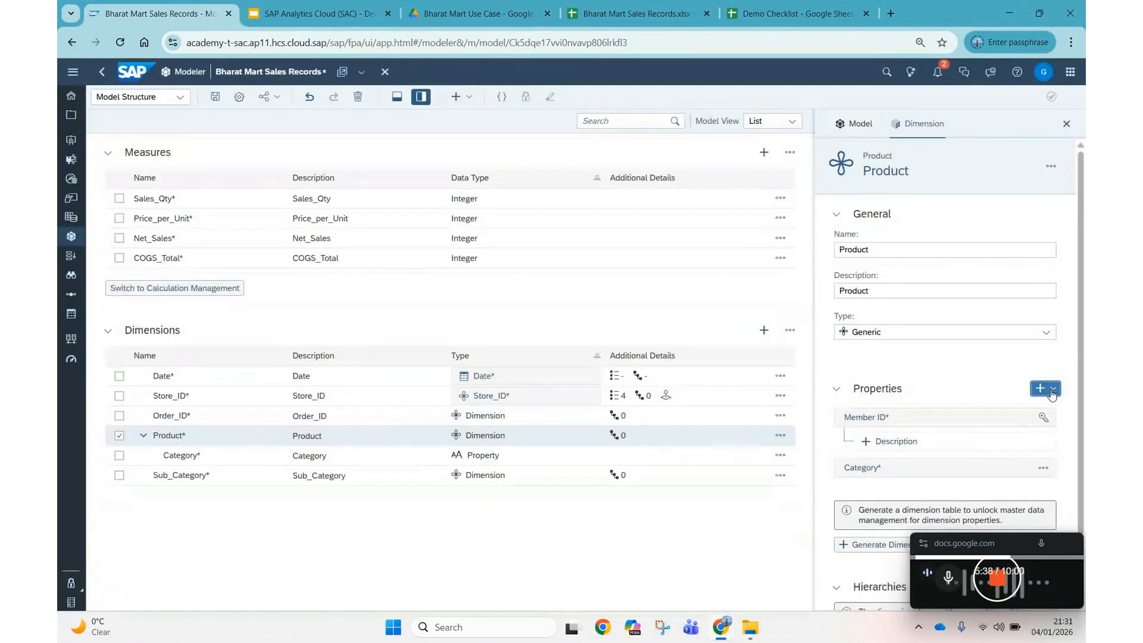
Add Sub_Category as another Product property from source.
left_click(1052, 389)
left_click(1007, 426)
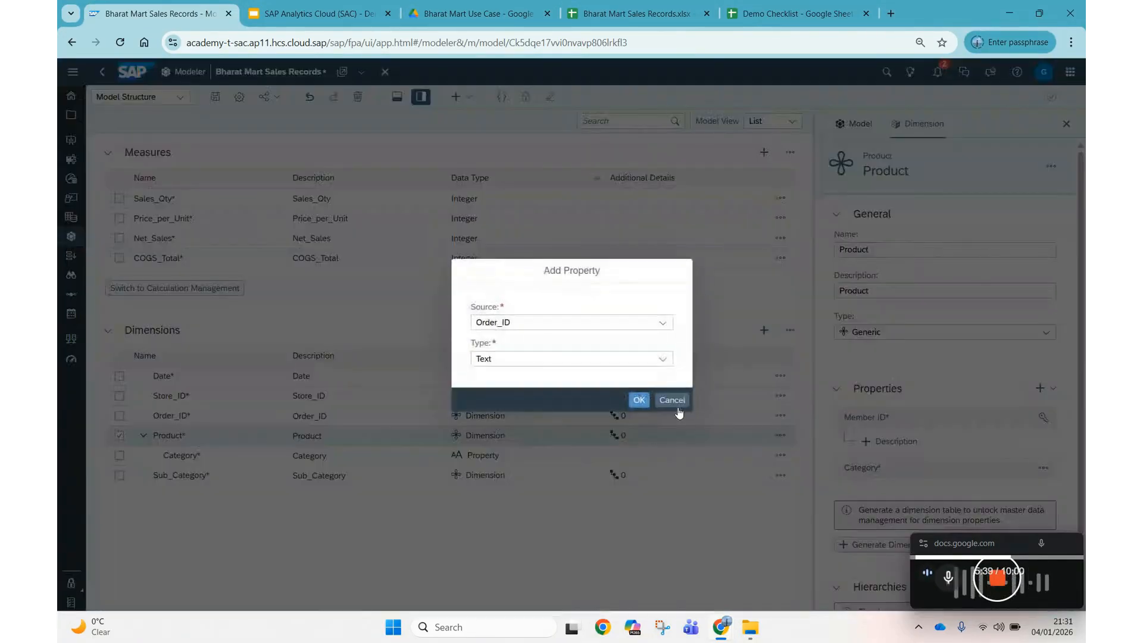
left_click(663, 322)
left_click(548, 360)
left_click(639, 400)
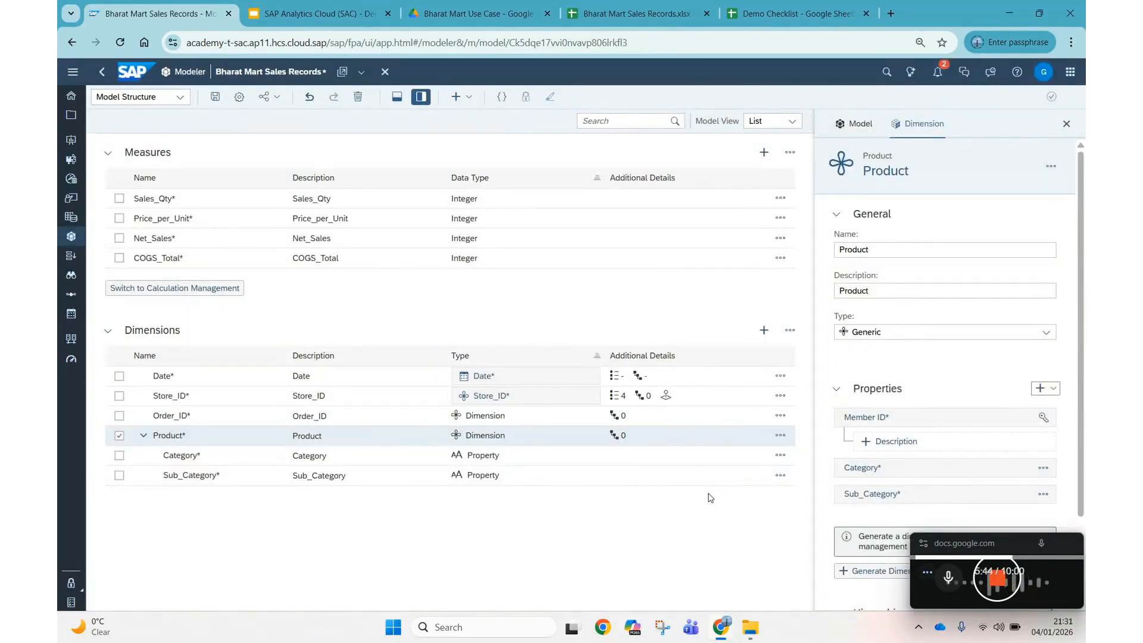
Generate the dimension table for Product.
left_click(870, 577)
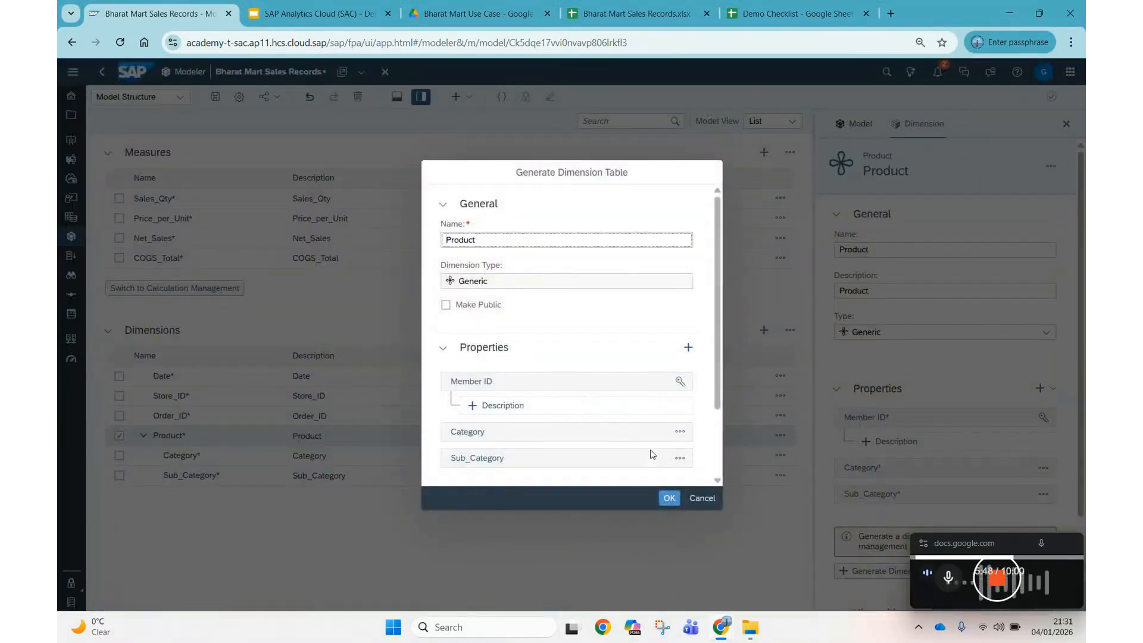
scroll(649, 437, "down", 2)
left_click(673, 500)
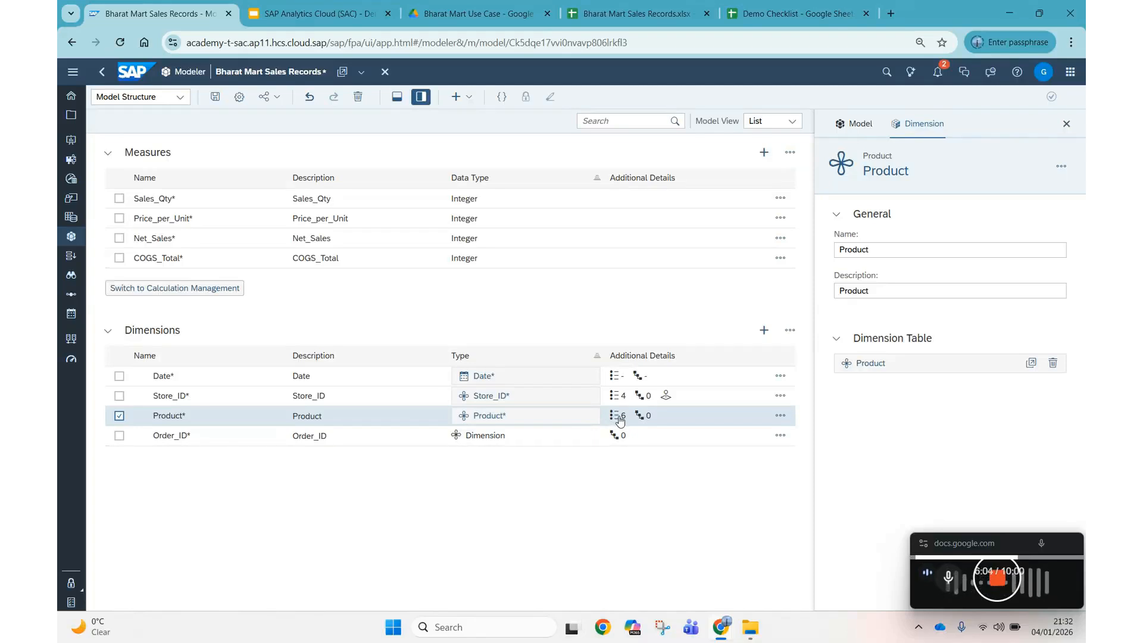
Reselect Product and open its member table.
left_click(119, 416)
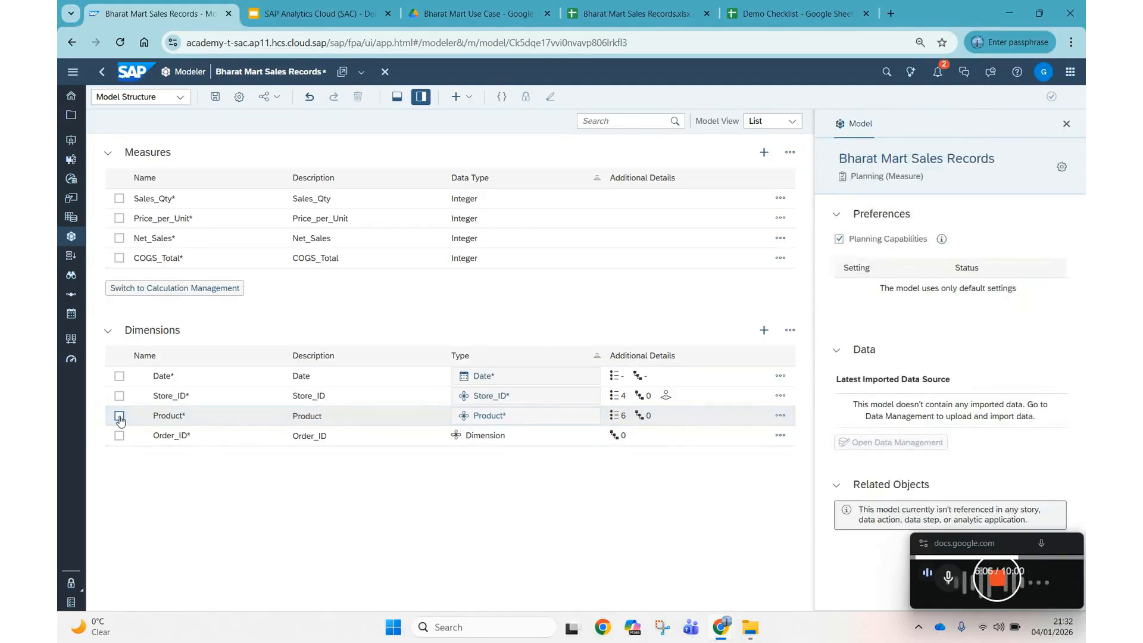
left_click(119, 417)
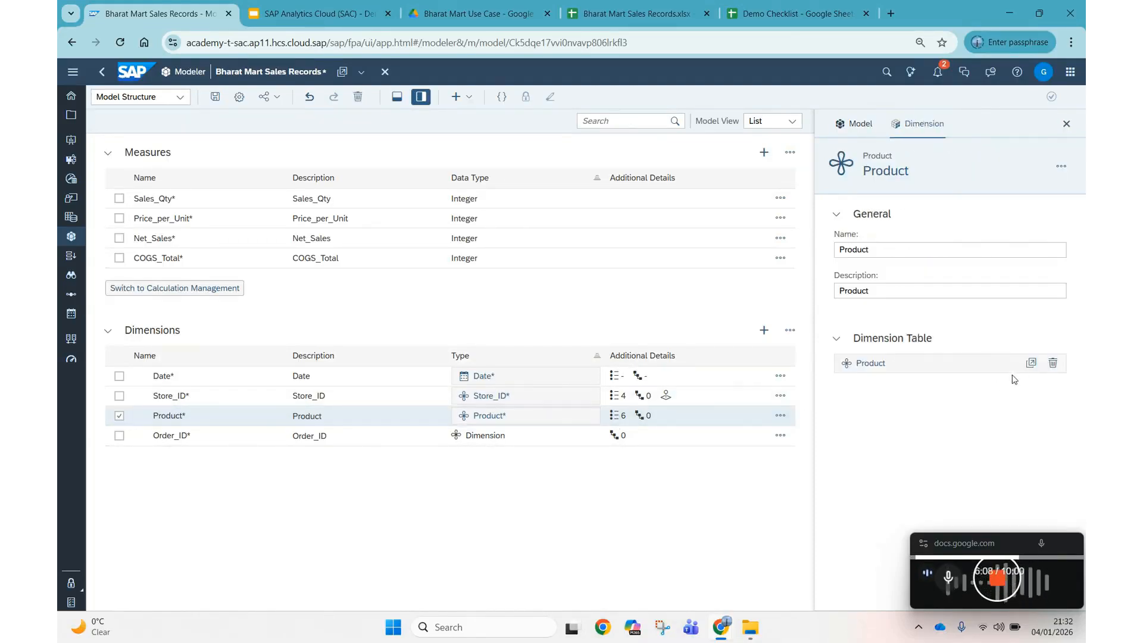
left_click(1031, 362)
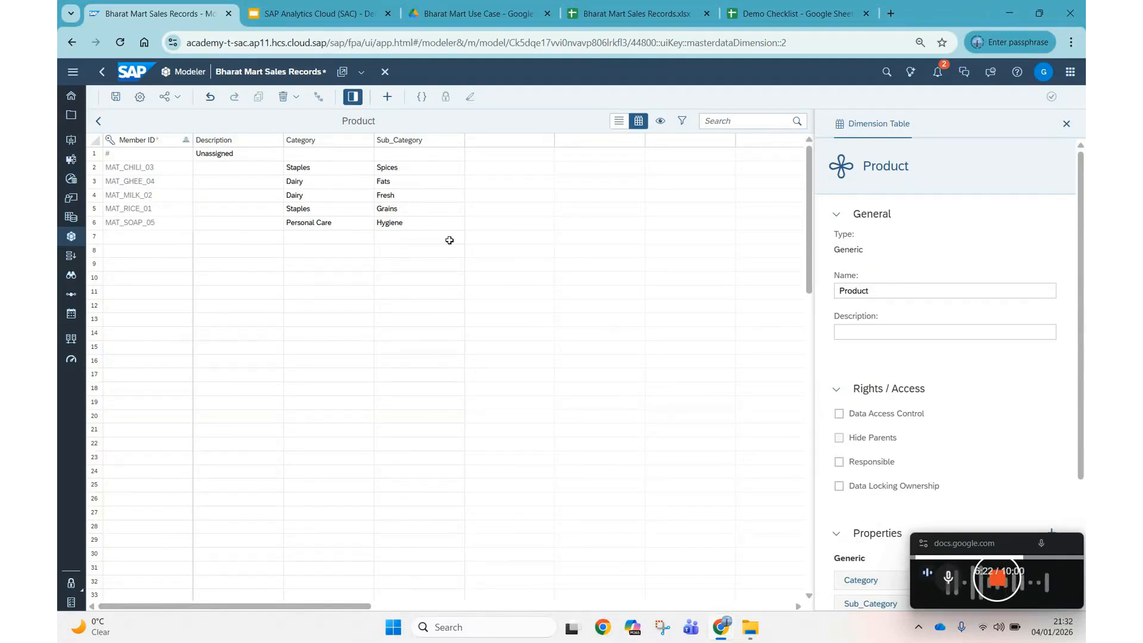
Create the level-based hierarchy Product_LBH on Product with levels Category, Sub_Category, then Member ID.
scroll(891, 569, "down", 3)
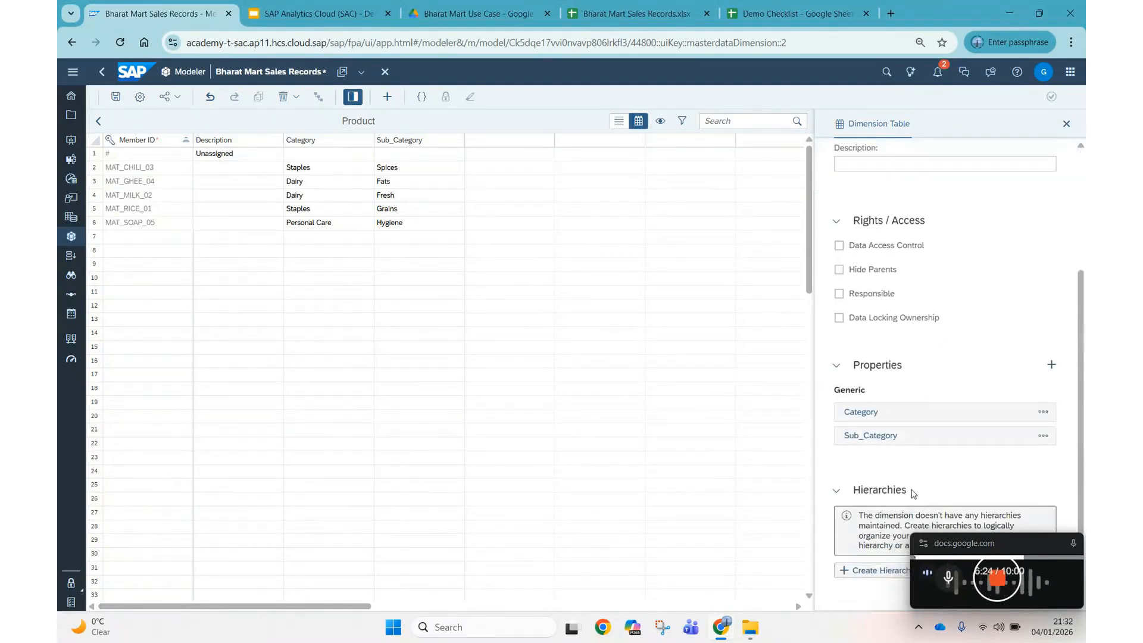
left_click(865, 576)
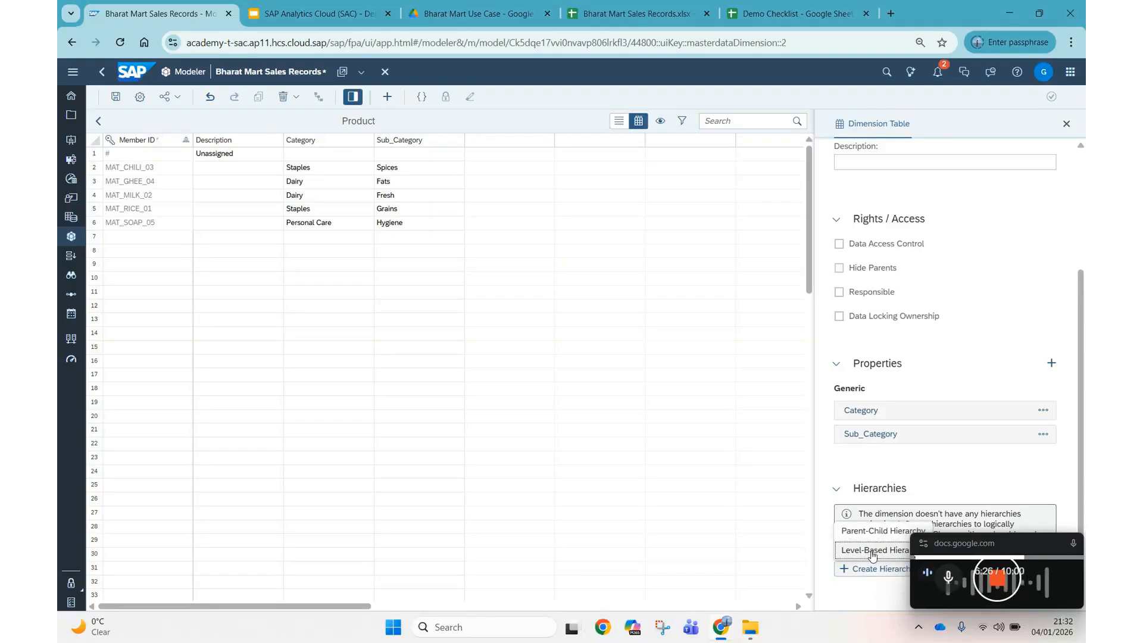
left_click(873, 551)
left_click(562, 215)
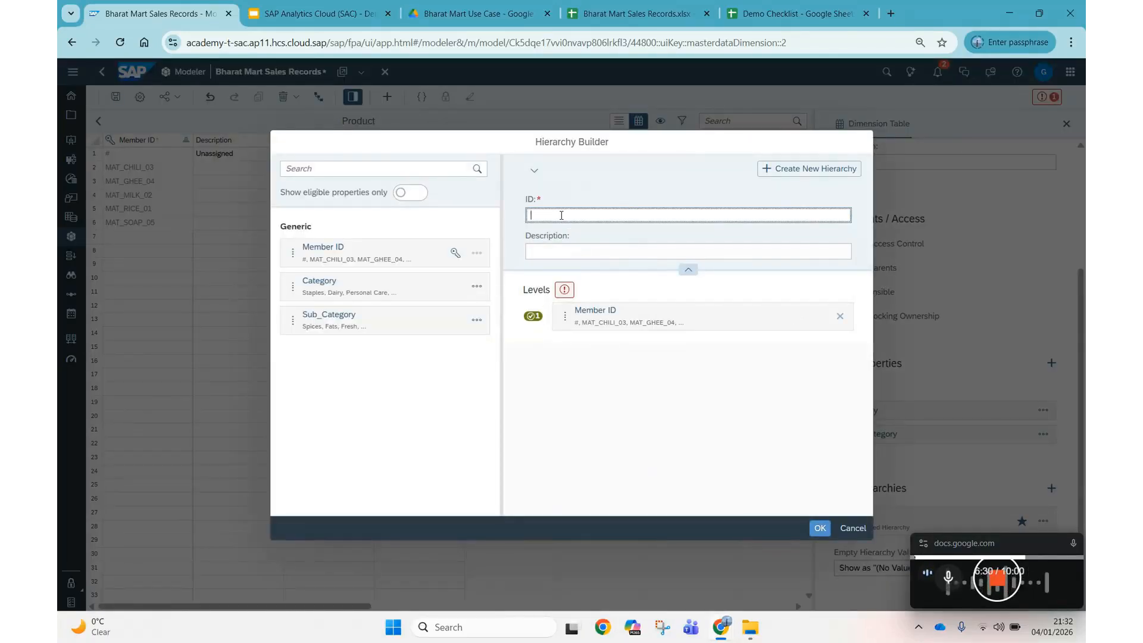
type("Product_LBH")
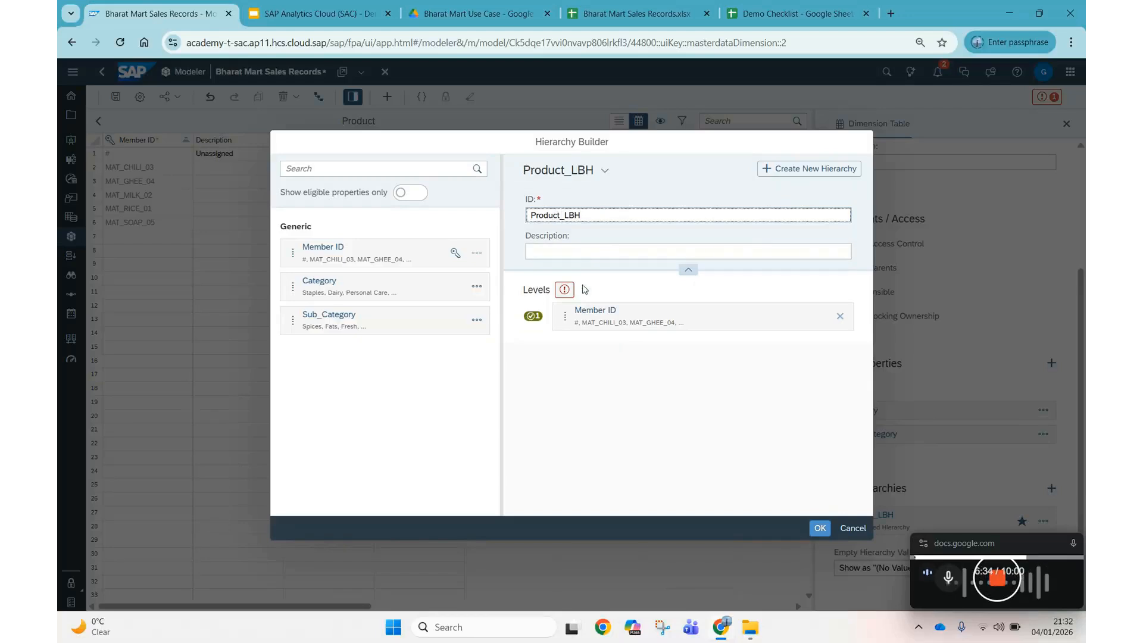
left_click(366, 288)
left_click_drag(366, 288, 652, 304)
left_click_drag(382, 321, 686, 347)
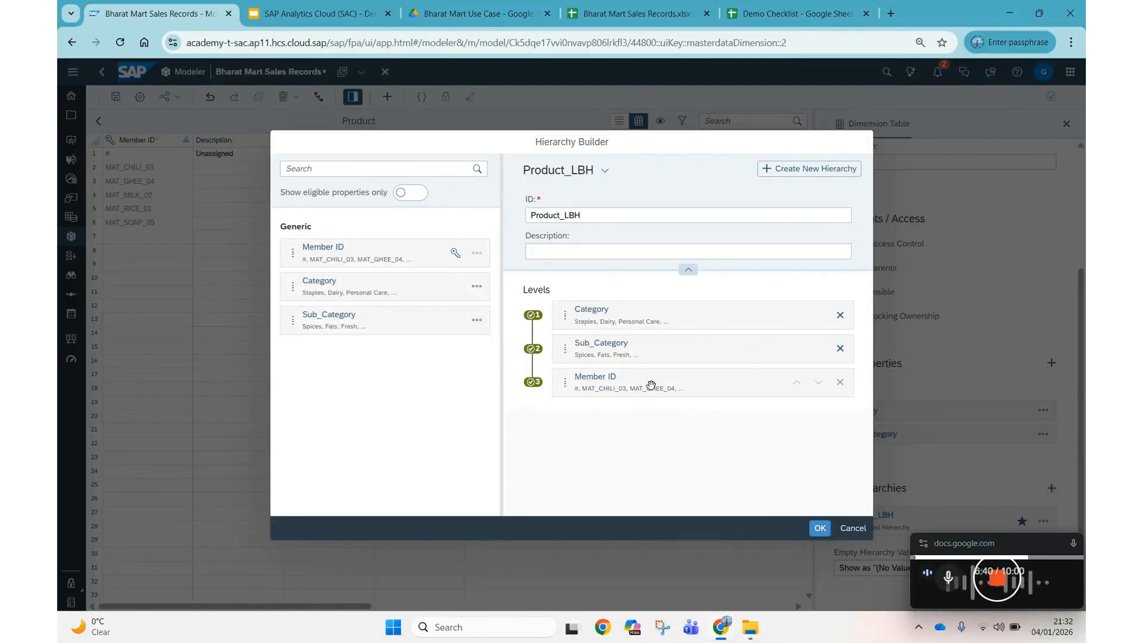
left_click(821, 528)
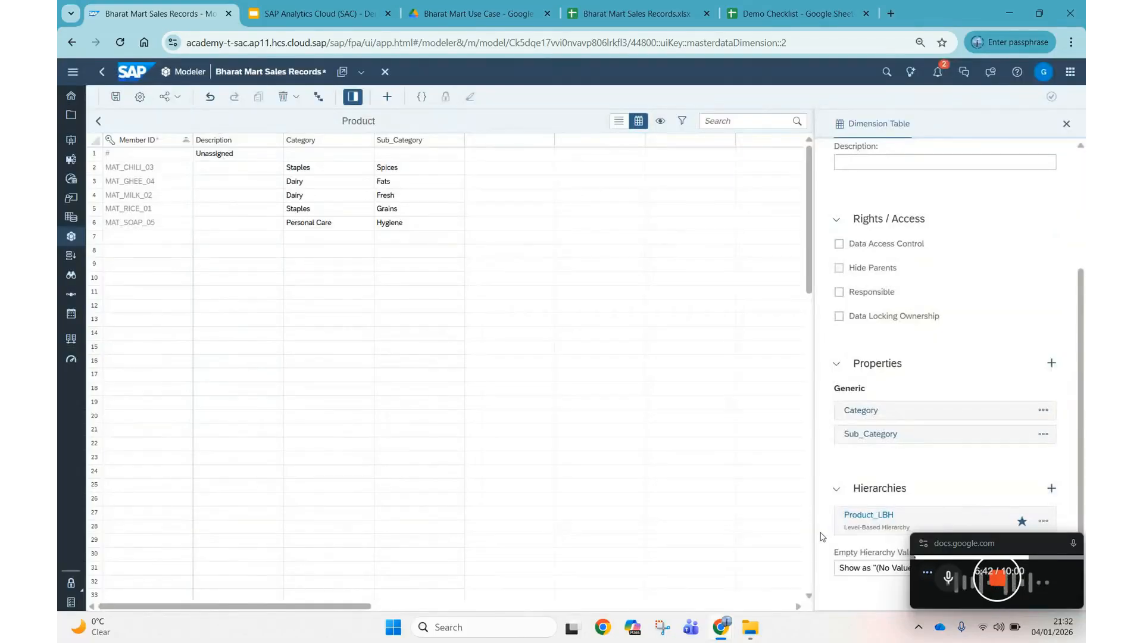
Cancel the Save Model dialog, return to the model structure, and deselect the Product row.
left_click(116, 96)
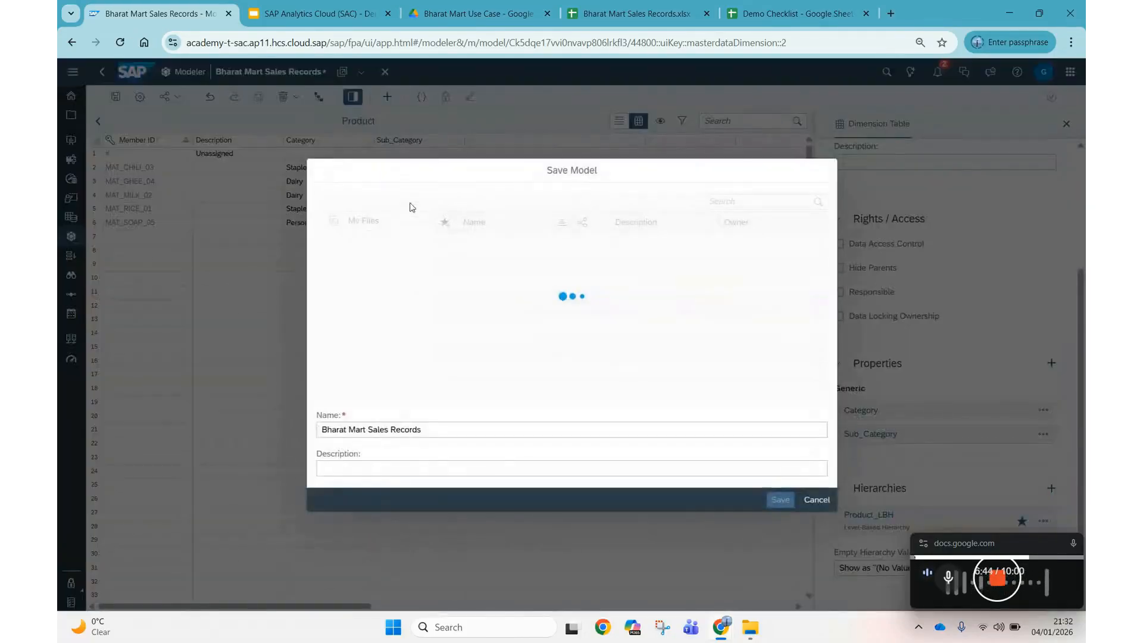
left_click(817, 500)
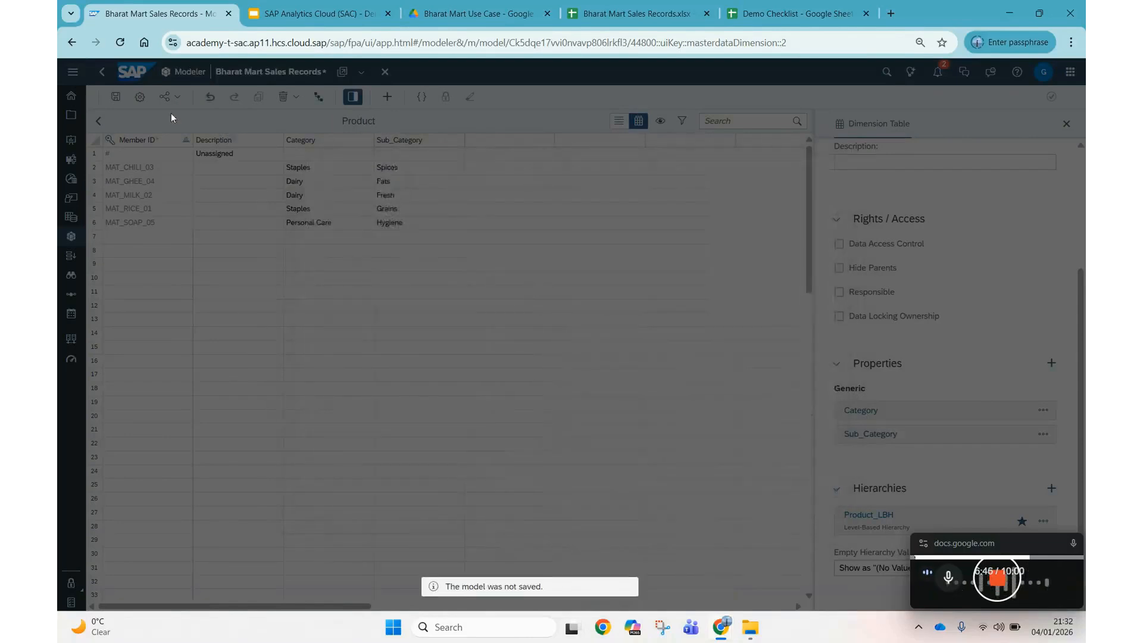
left_click(98, 121)
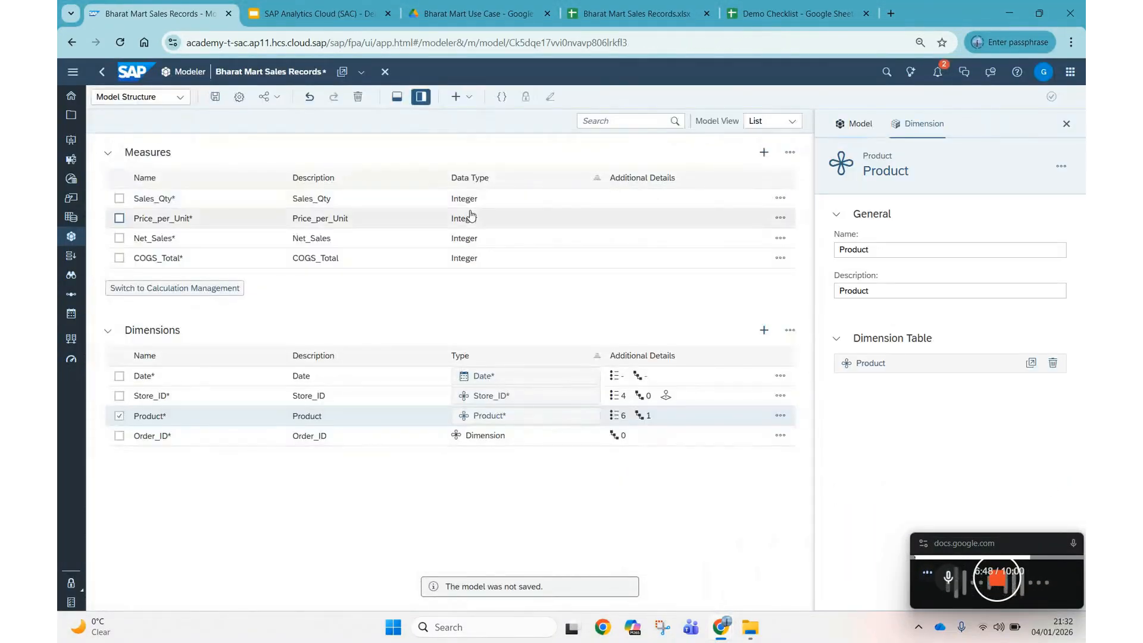
left_click(119, 416)
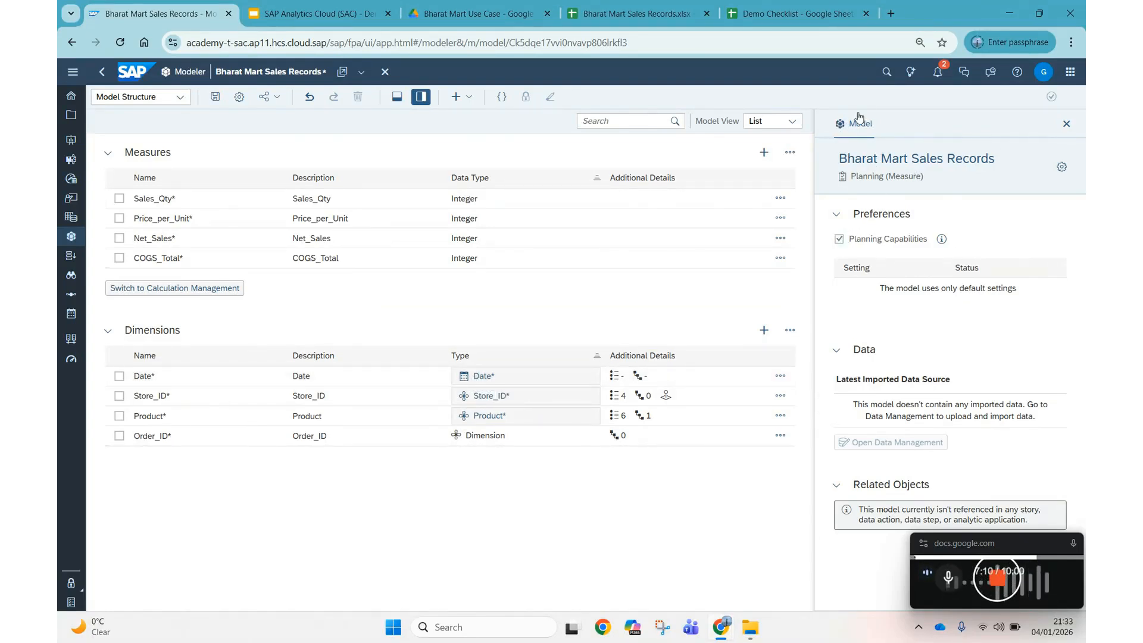
Disable Planning Capabilities on the model and collapse the Dimensions list.
left_click(840, 240)
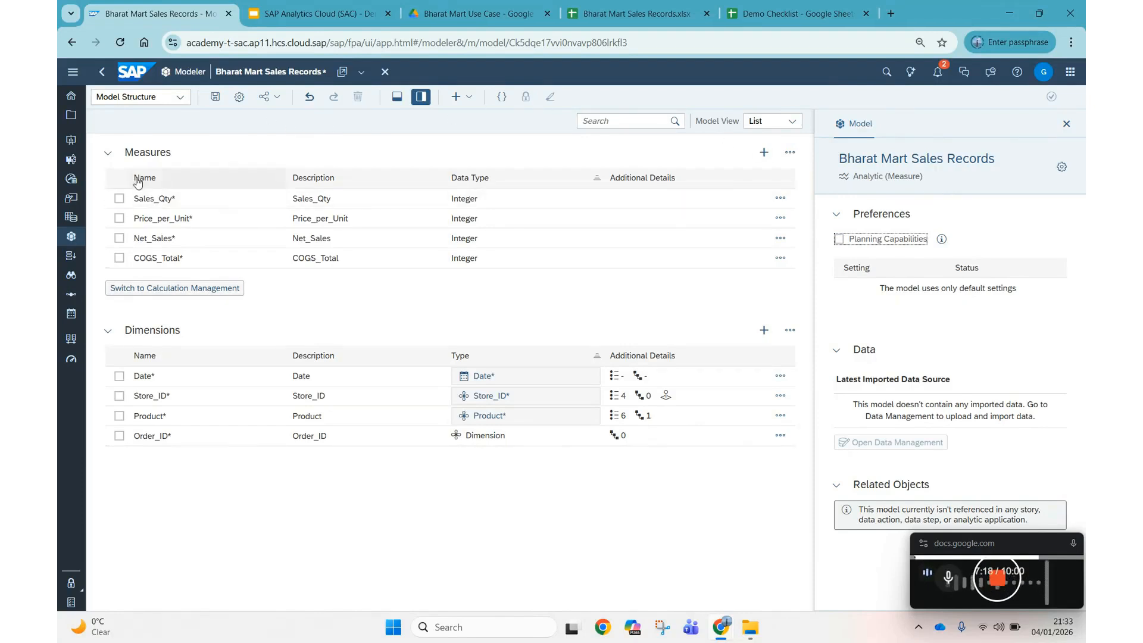
left_click(116, 329)
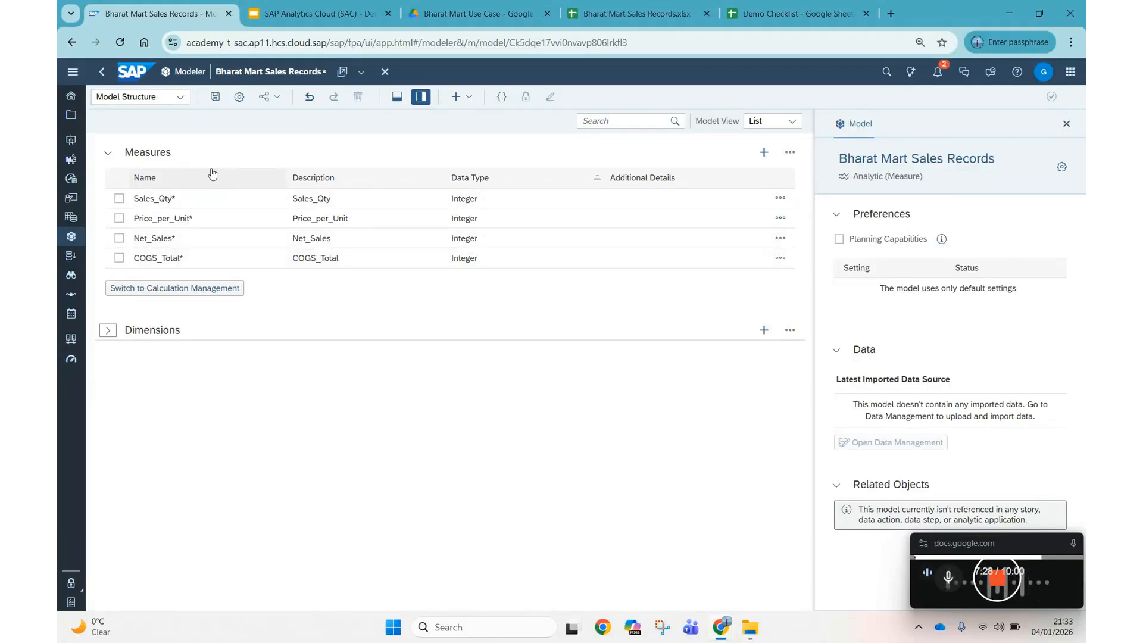
left_click(180, 97)
In the Calculations view, add measure Margin, description Profit, with formula [Net_Sales] - [COGS_Total].
left_click(139, 134)
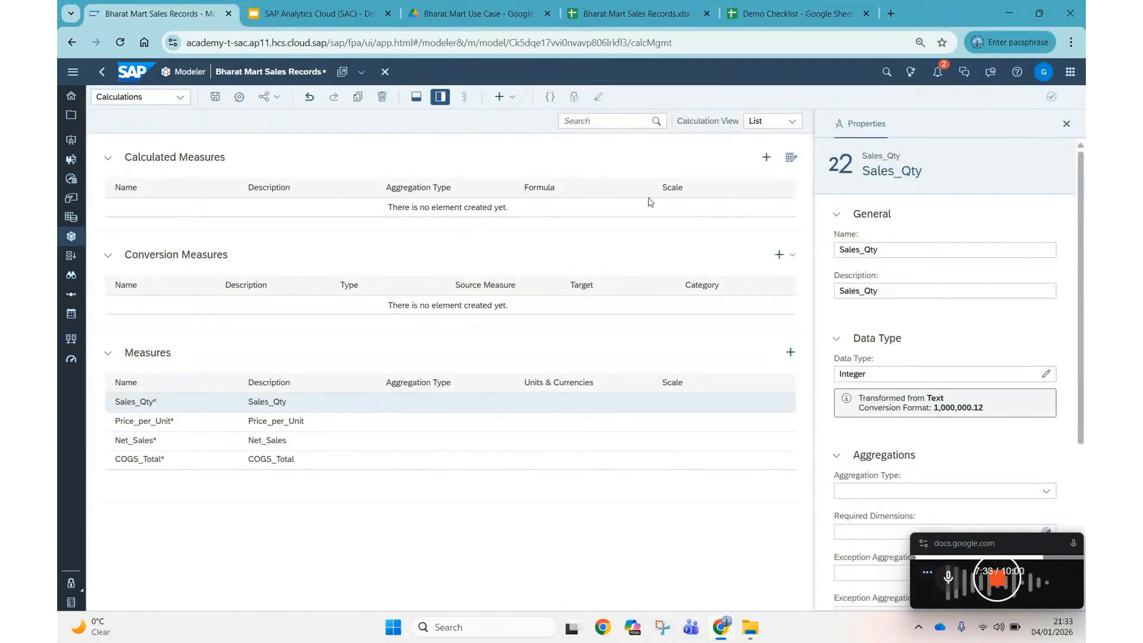
left_click(767, 157)
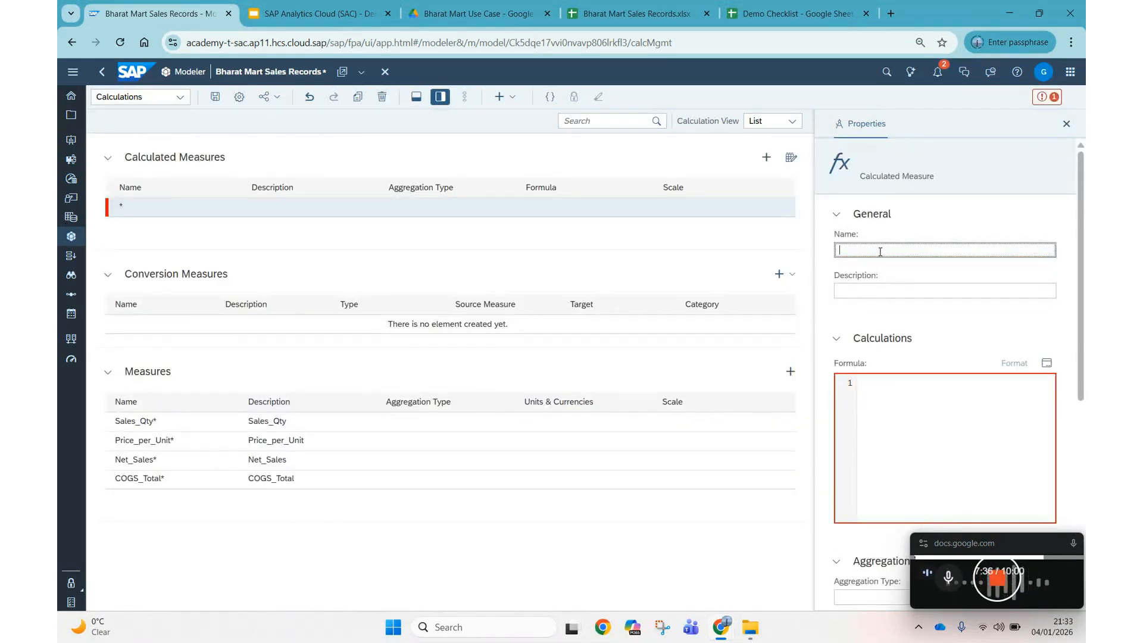
type("Margin")
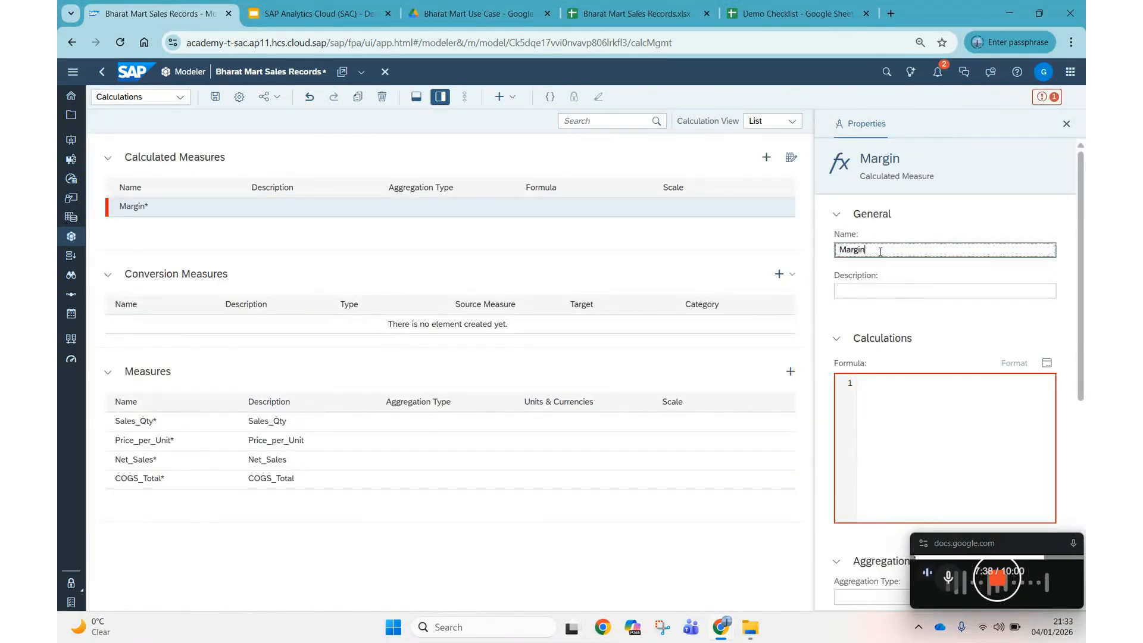
left_click(871, 291)
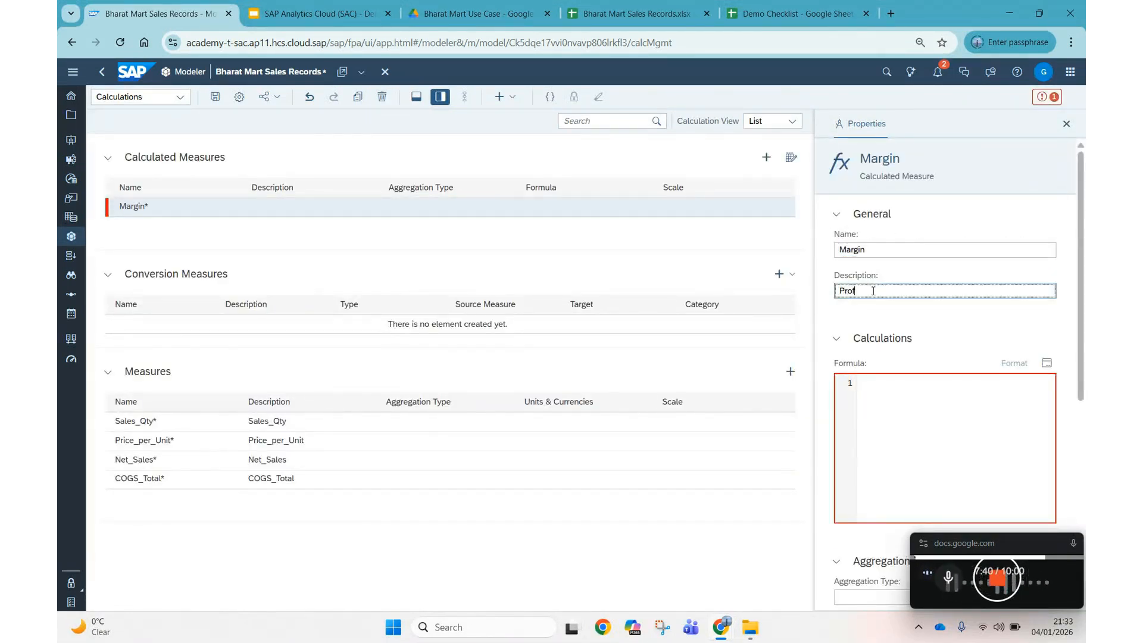
left_click(910, 416)
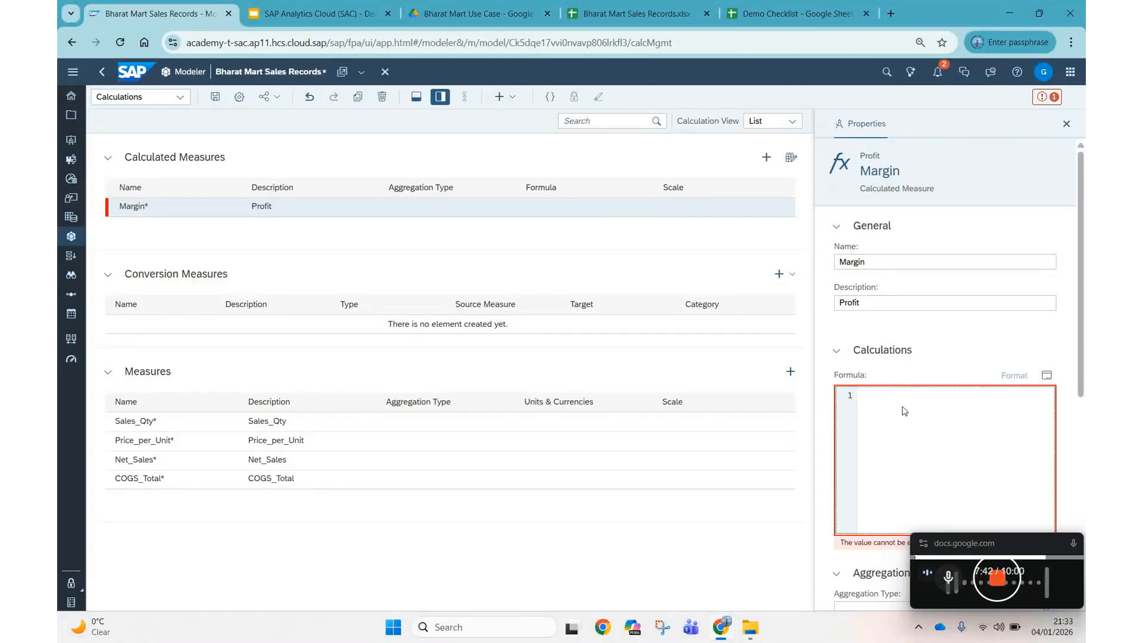
type("[N")
key("Return")
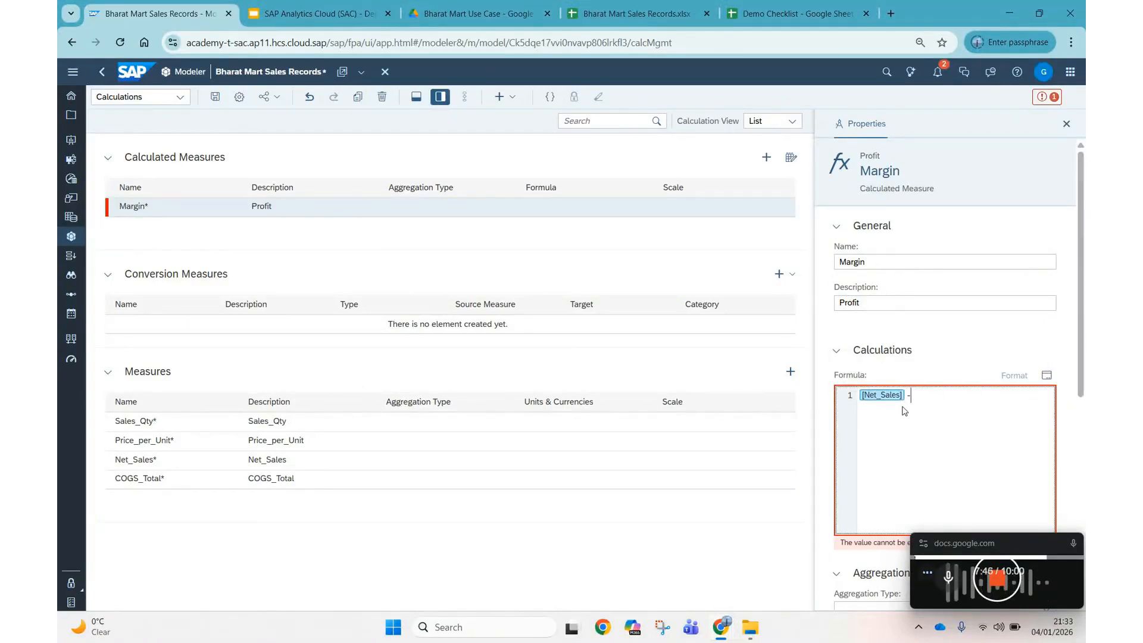
type("- cog")
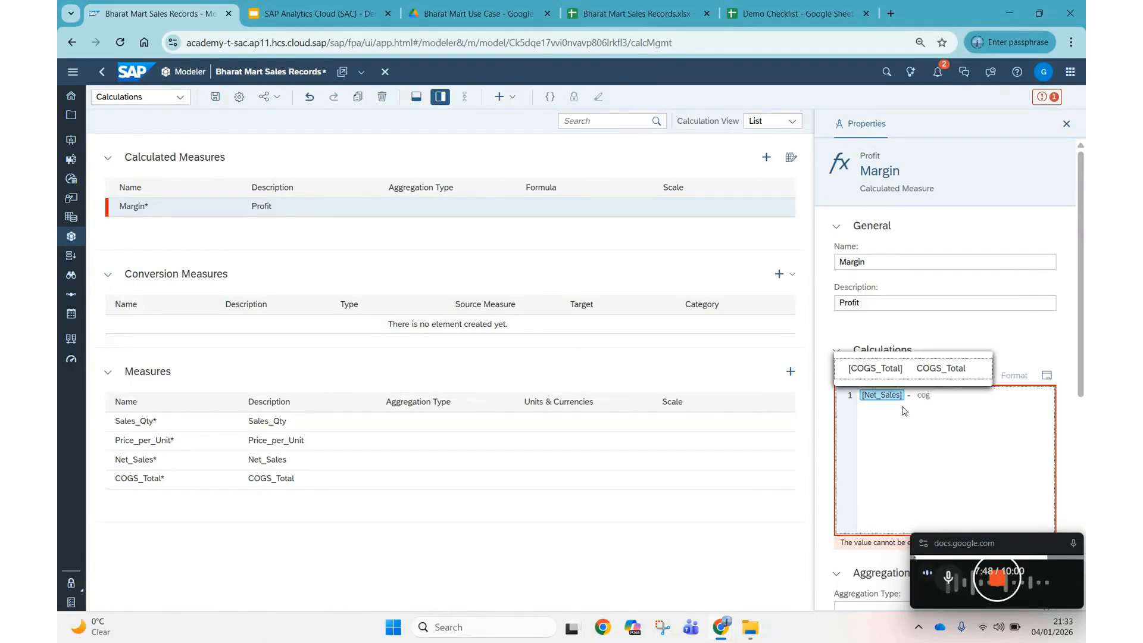
key("Return")
left_click(332, 262)
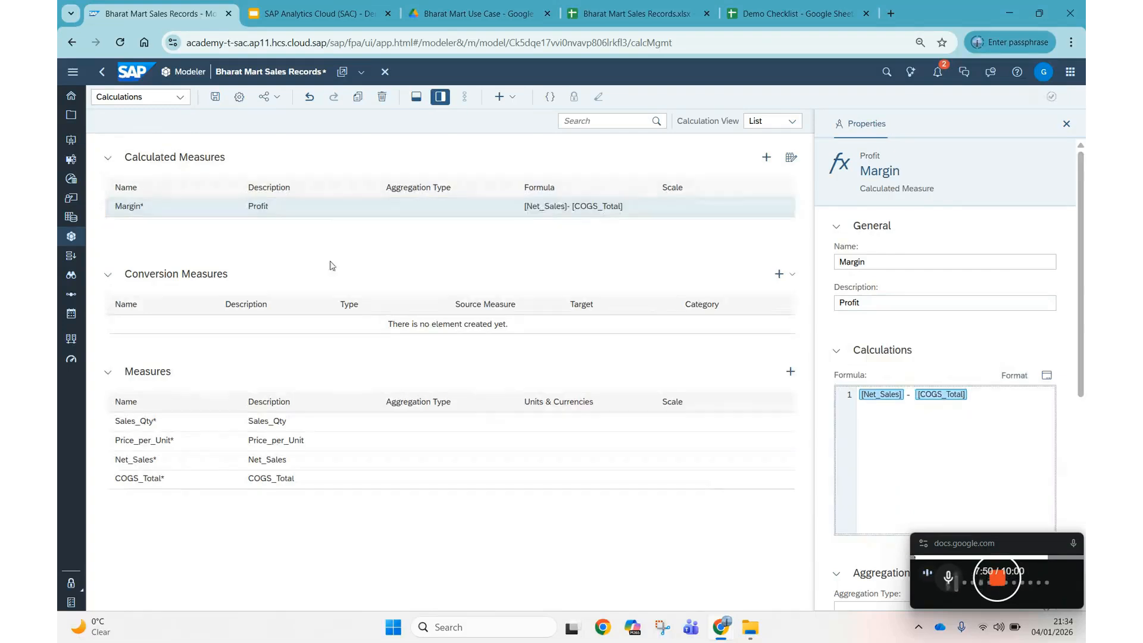
Add a second calculated measure named Margin_Percentage with description Margin Percentage.
left_click(766, 158)
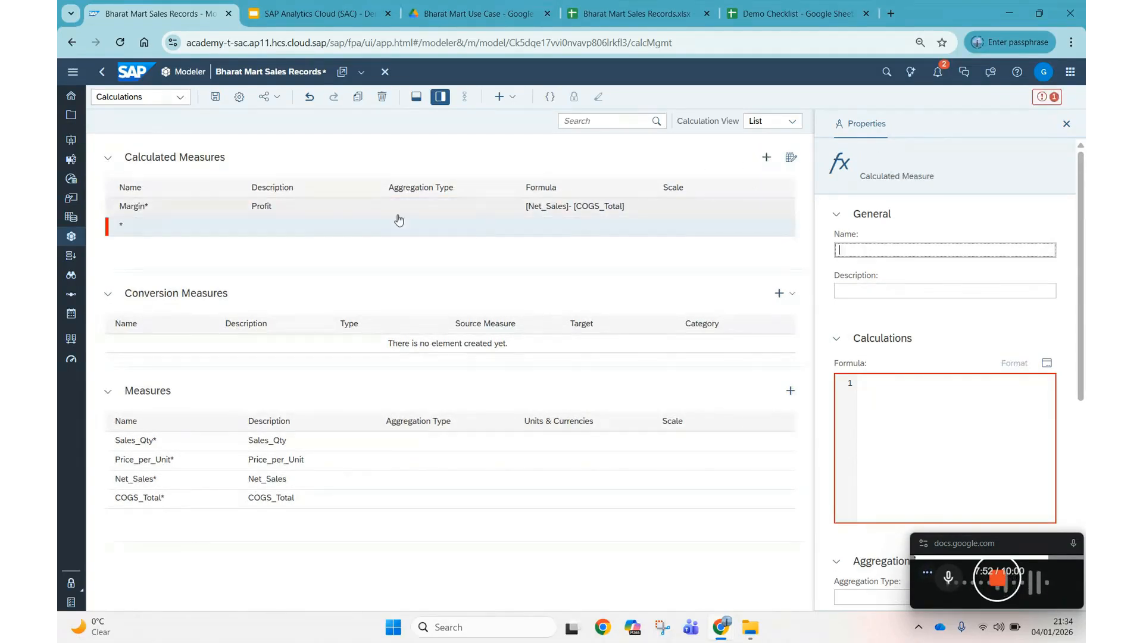
type("Margin")
key("Return")
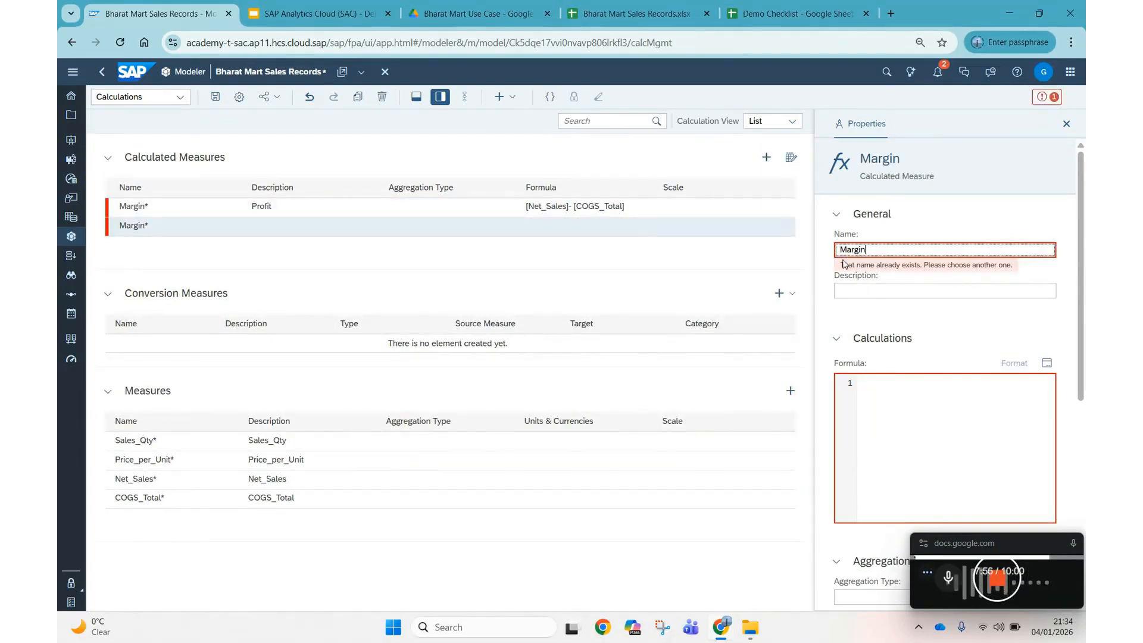
type("_Percentage")
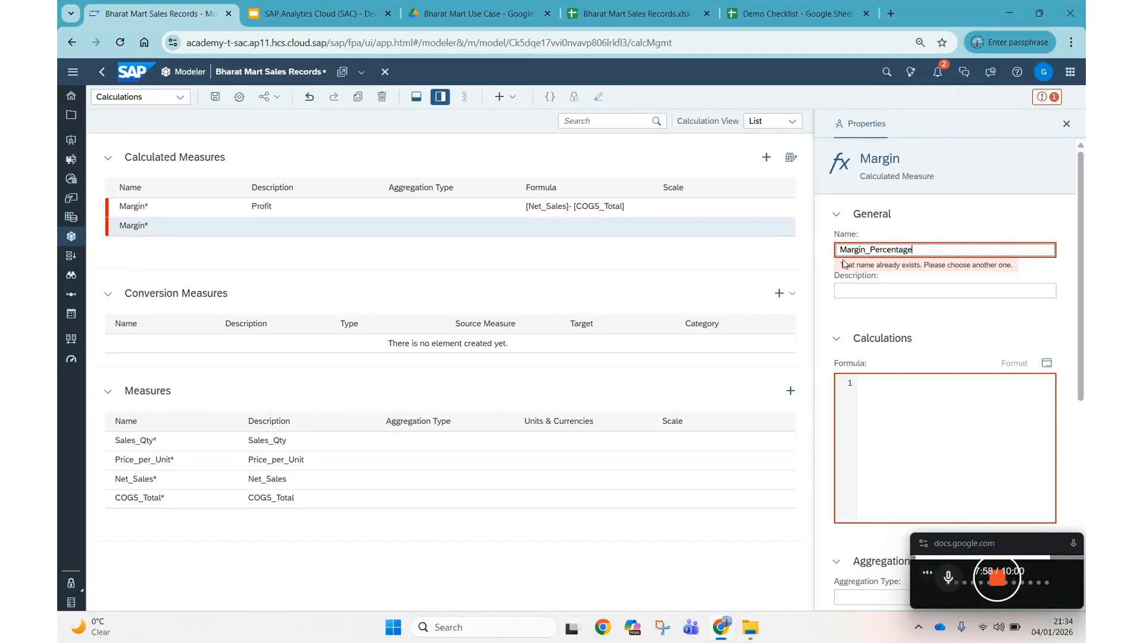
left_click(860, 291)
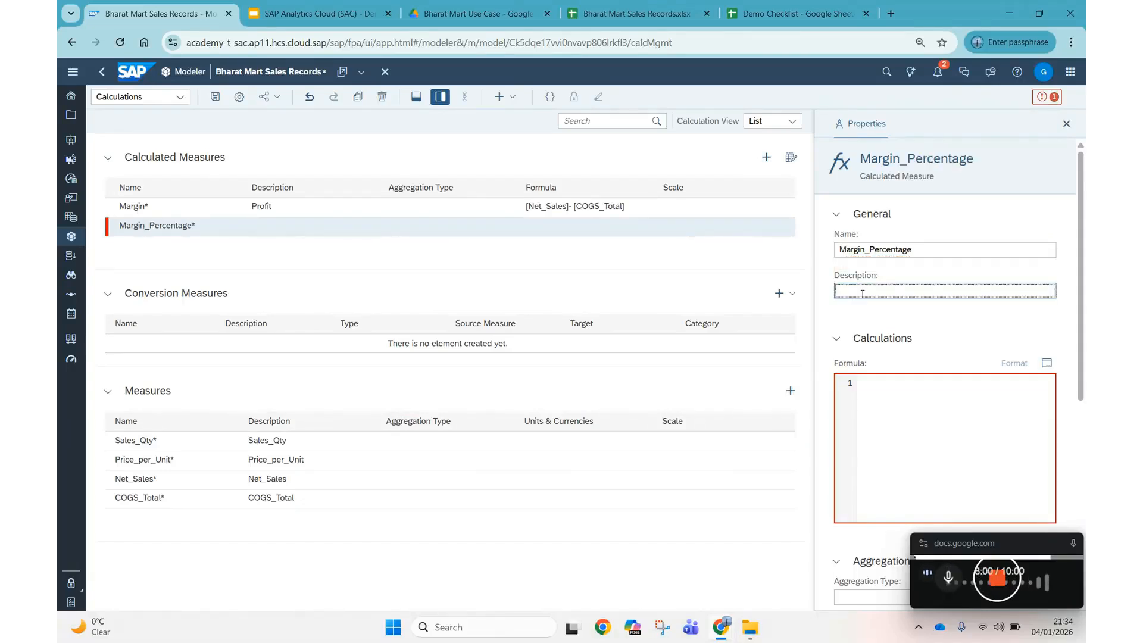
type("Margen")
key("BackSpace")
key("BackSpace")
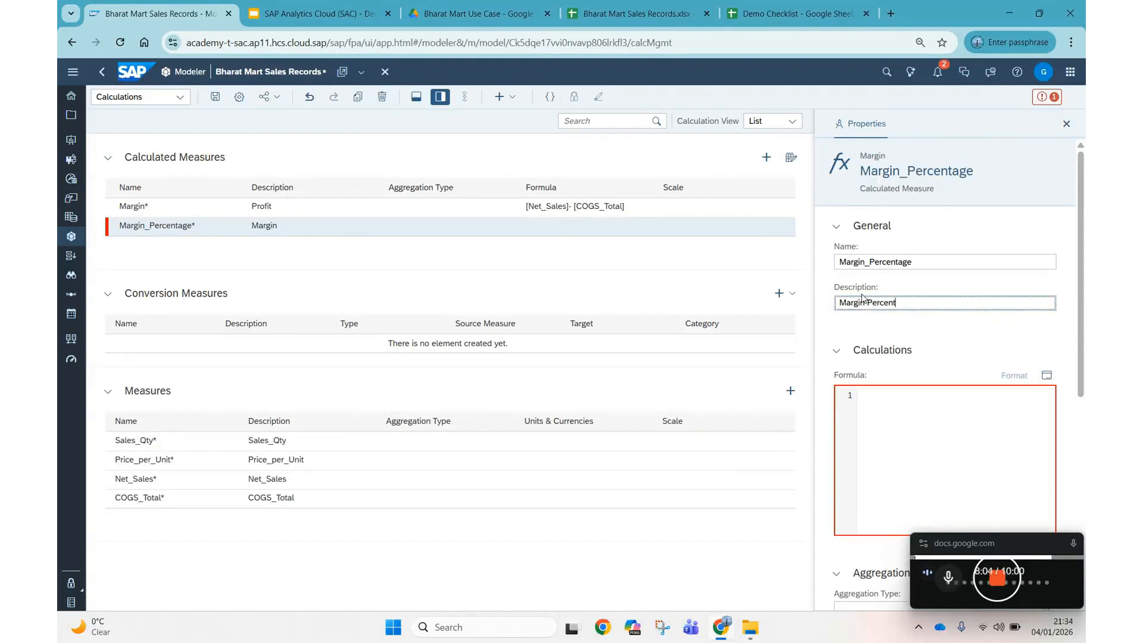
type("in Percentage")
Give Margin_Percentage the formula ([Margin]/[Net_Sales]) * 100.
left_click(904, 394)
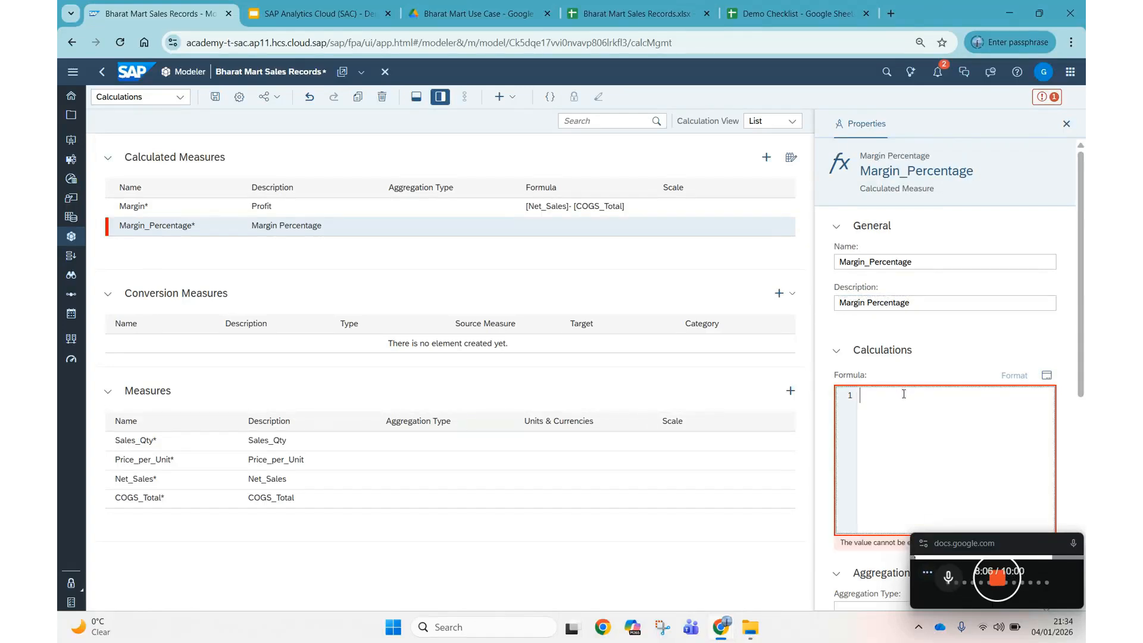
type("marg")
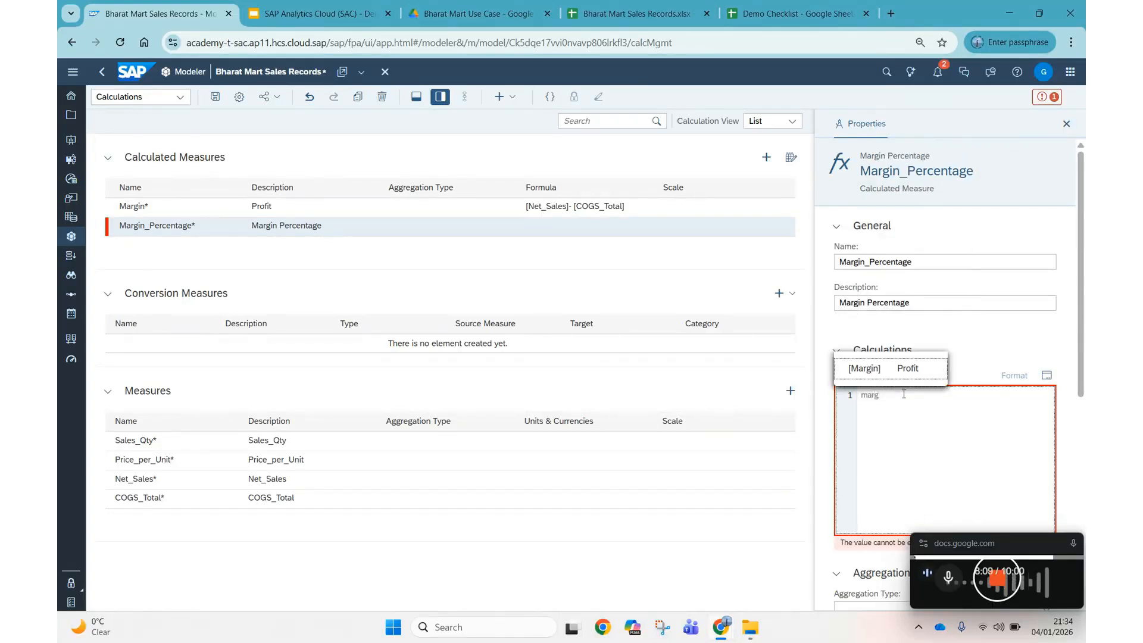
key("Return")
type("/ net")
key("Return")
type(")")
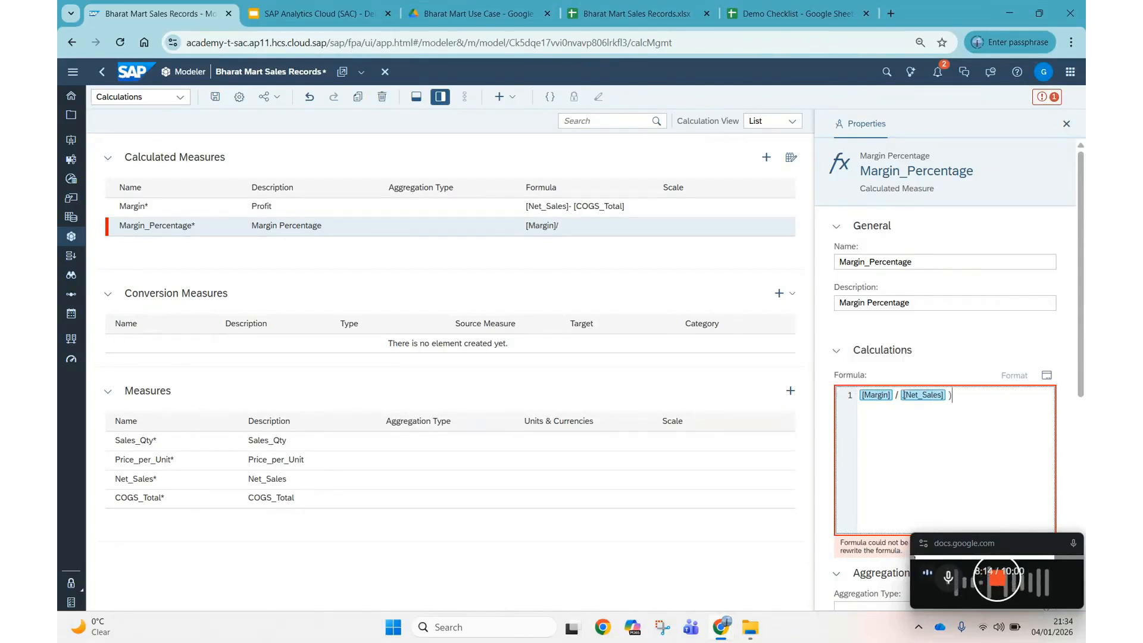
key("Left")
key("Left")
key("Left")
key("Left")
key("Left")
key("Left")
key("Left")
key("Left")
key("Left")
key("Left")
key("Left")
key("Left")
key("Left")
key("Left")
key("Left")
key("Left")
key("Left")
key("Left")
key("Left")
key("Left")
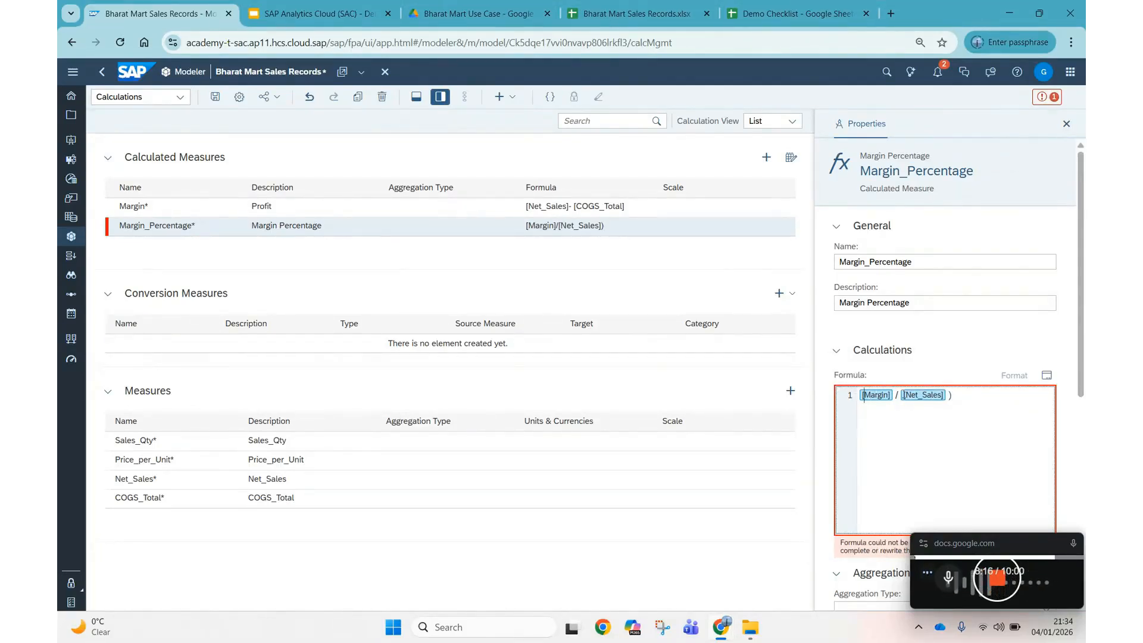
type("( ")
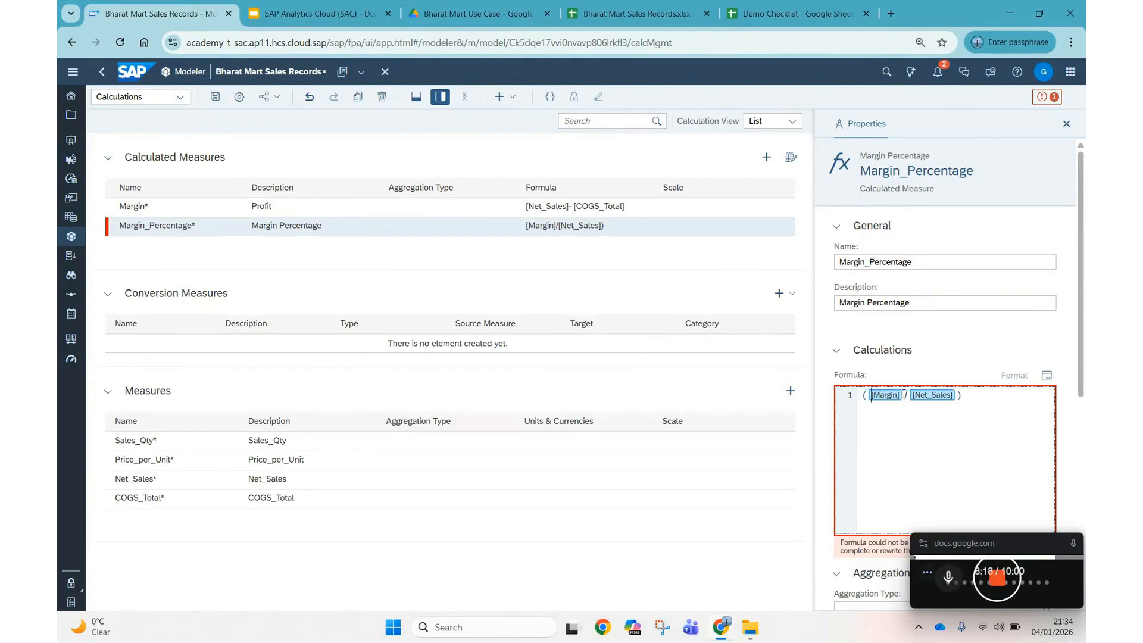
type(" * 100")
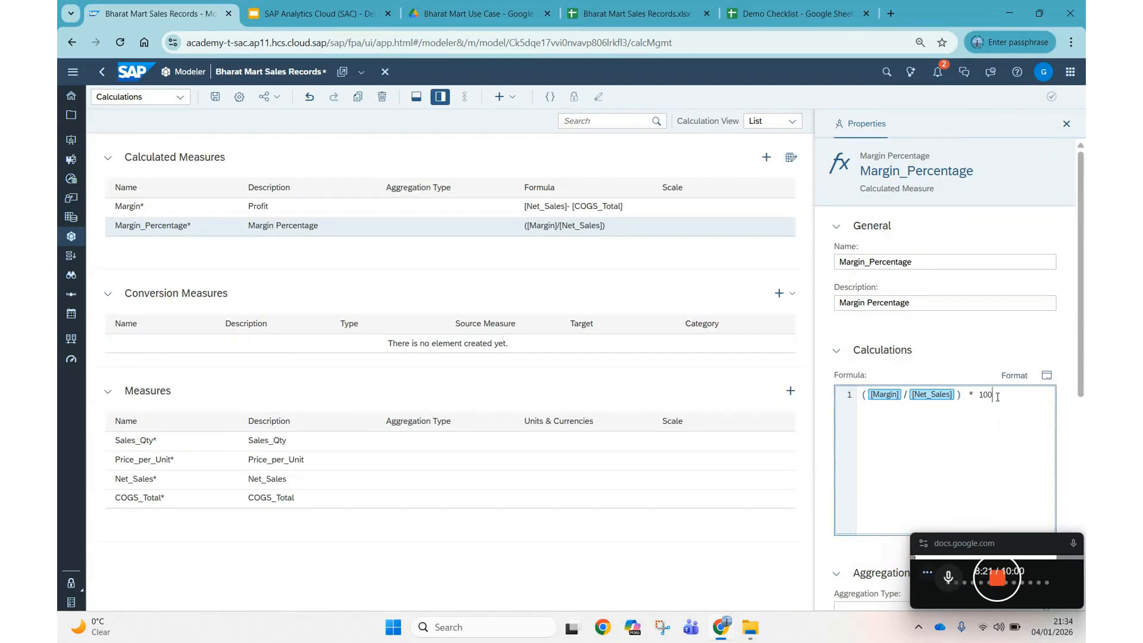
left_click(551, 531)
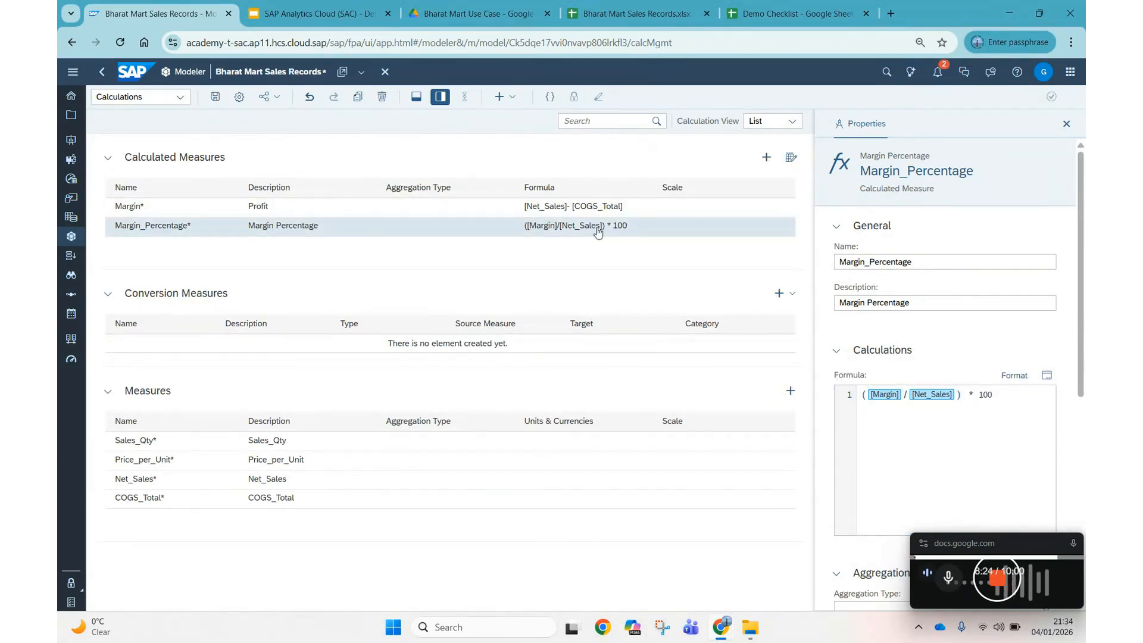
Replace the default name with BI_SALES_DAHSBOARD, choose the Bharat Mart Vision folder, and save.
left_click(215, 97)
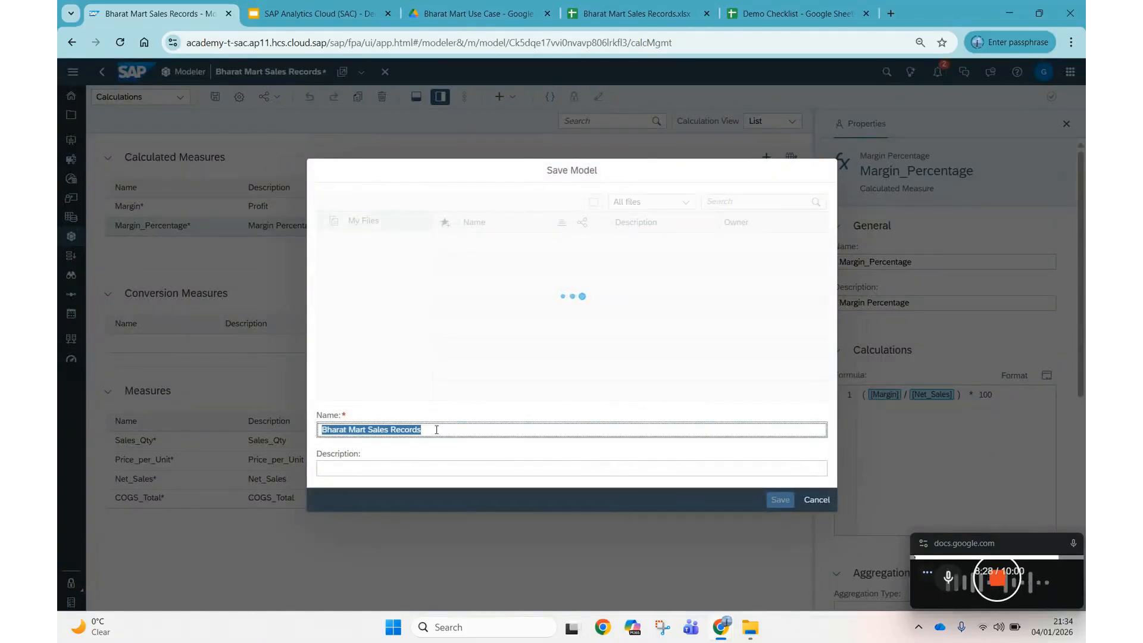
key("BackSpace")
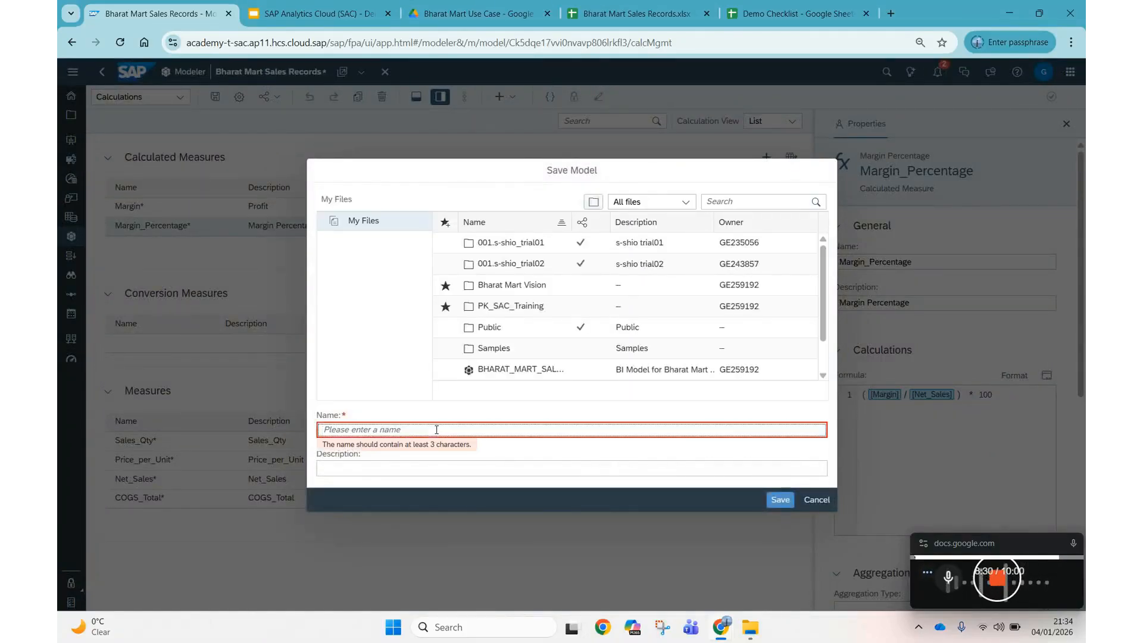
left_click(524, 290)
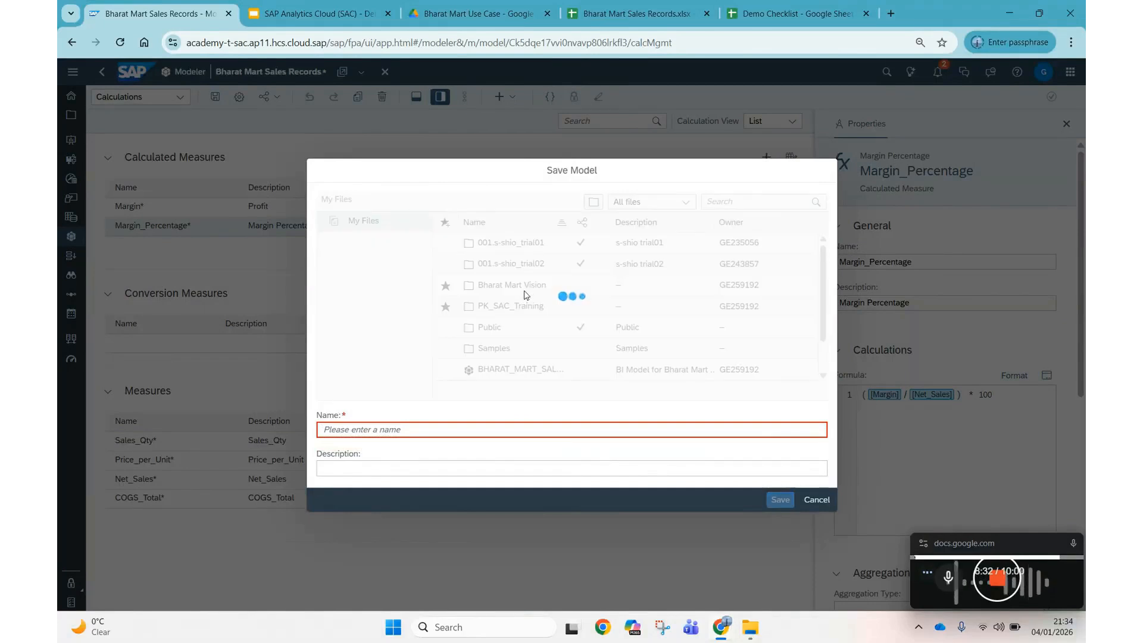
left_click(387, 429)
type("BI_SALES")
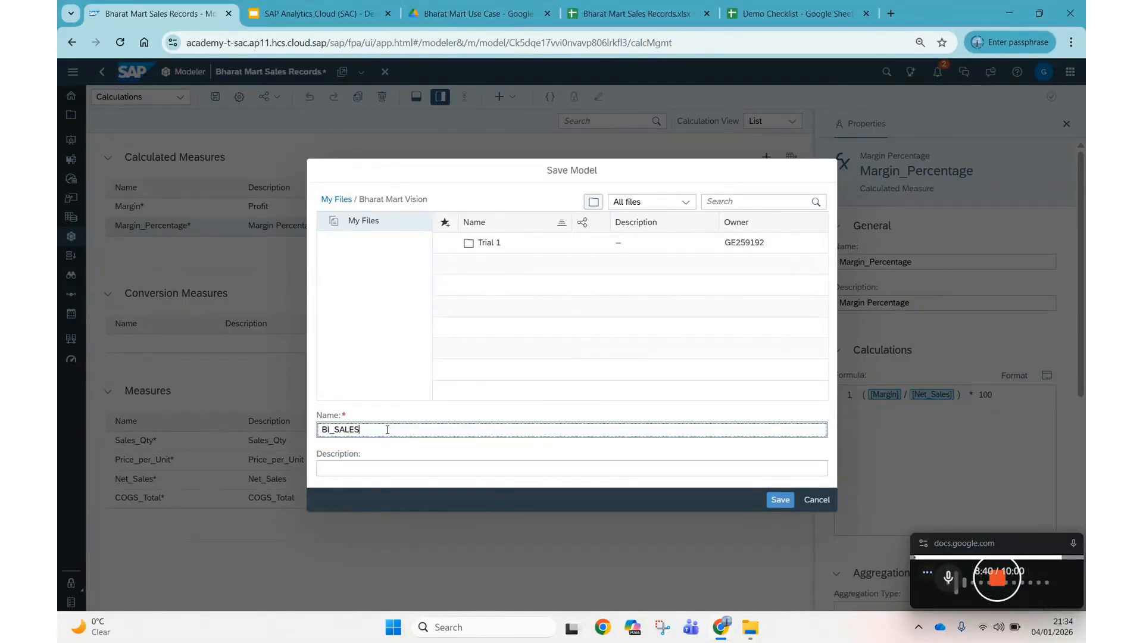
type("_DAHSBOARD")
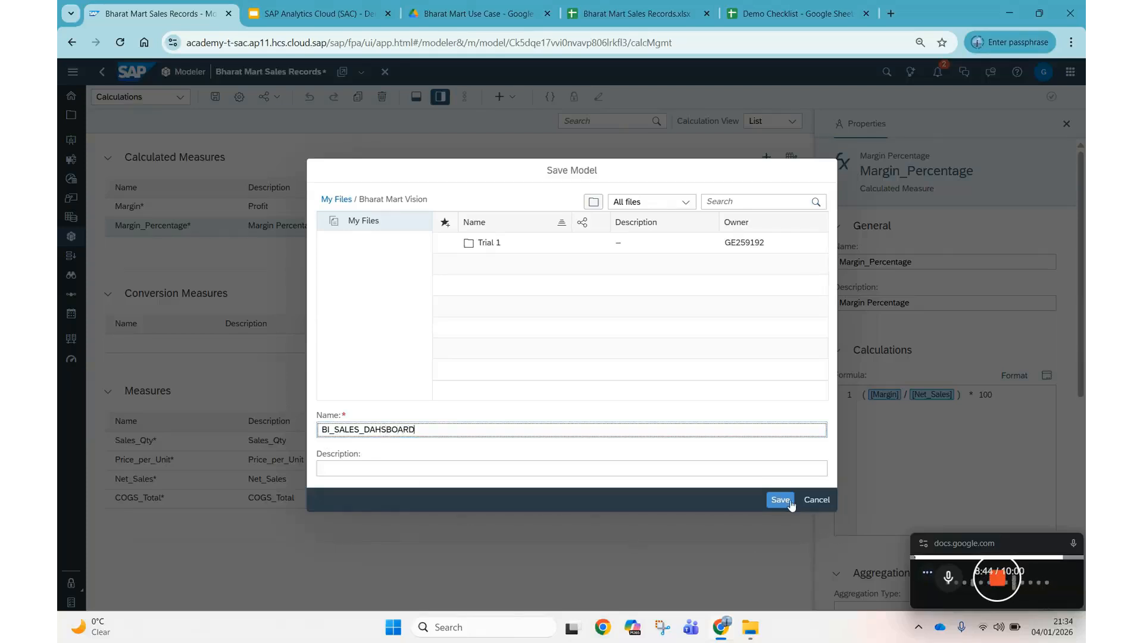
left_click(787, 499)
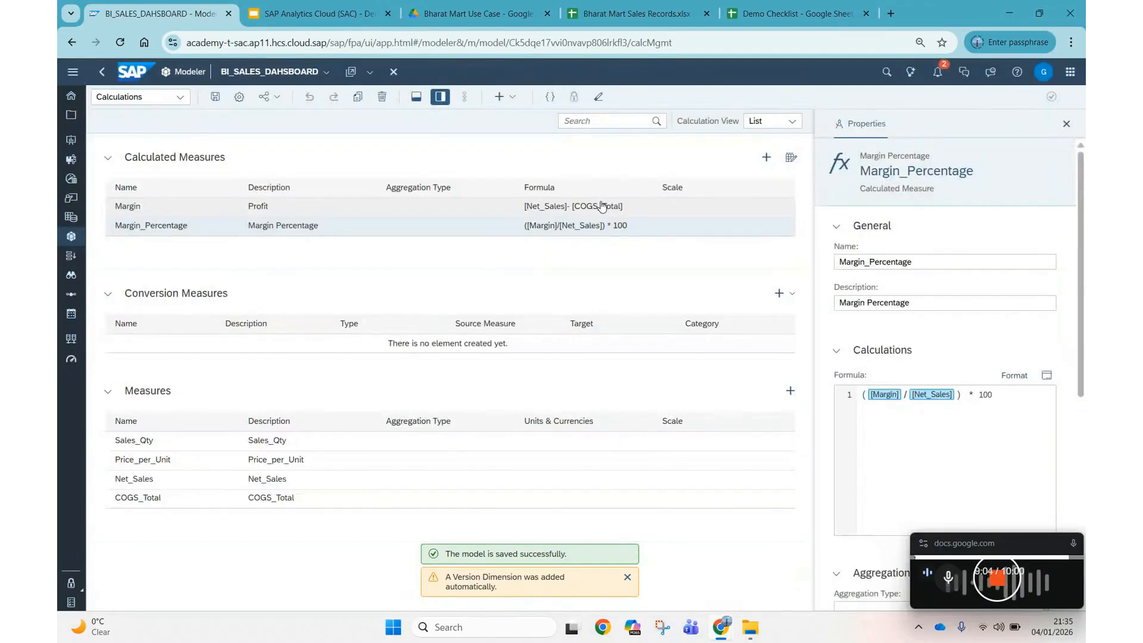
Switch to Model Structure, close the side panel, and briefly preview the Data Foundation data.
left_click(184, 101)
left_click(157, 120)
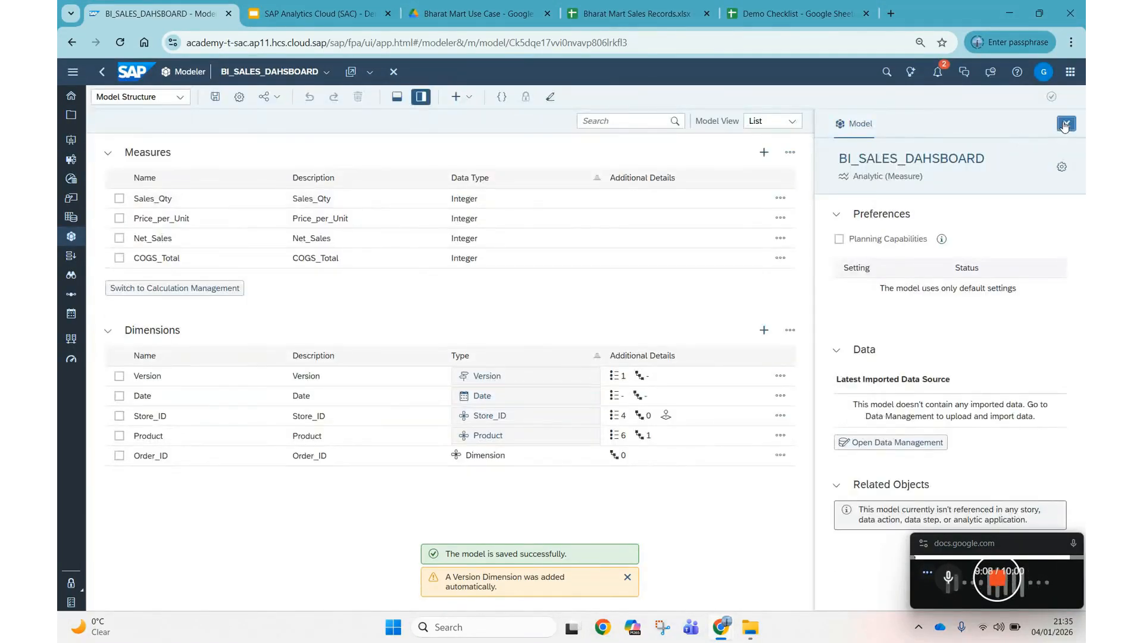
left_click(1066, 124)
left_click(396, 97)
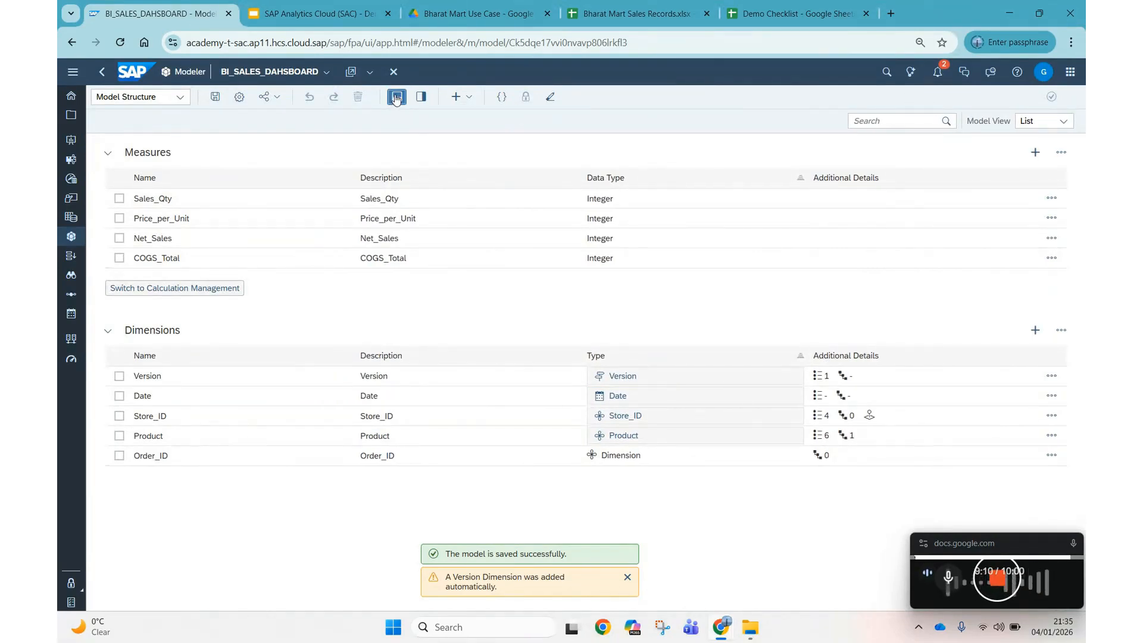
left_click(627, 577)
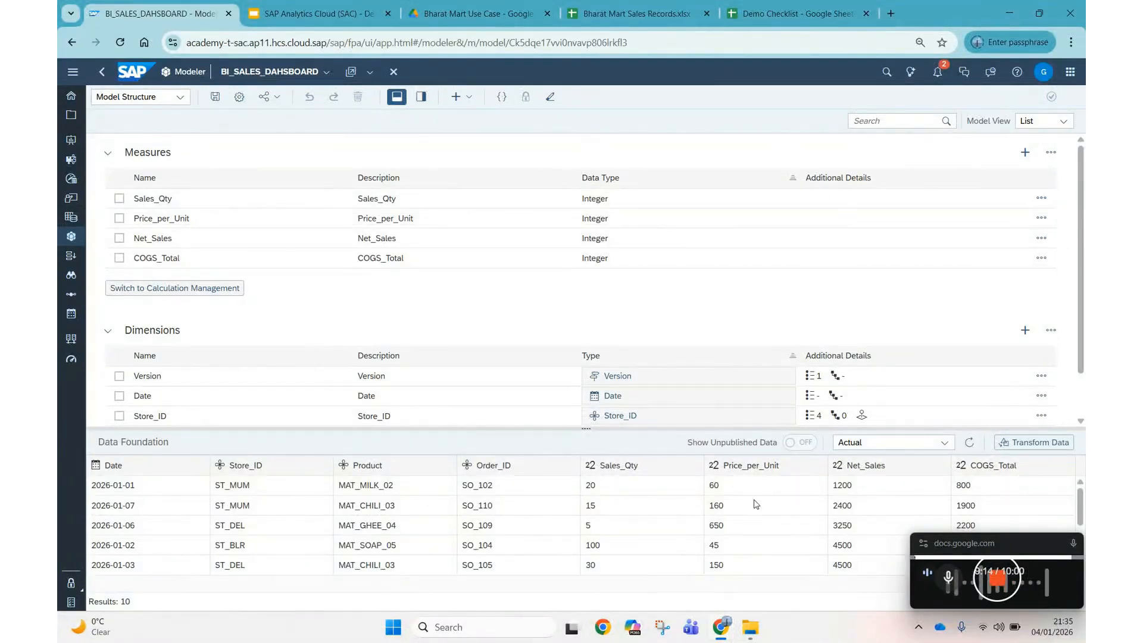
scroll(536, 321, "down", 1)
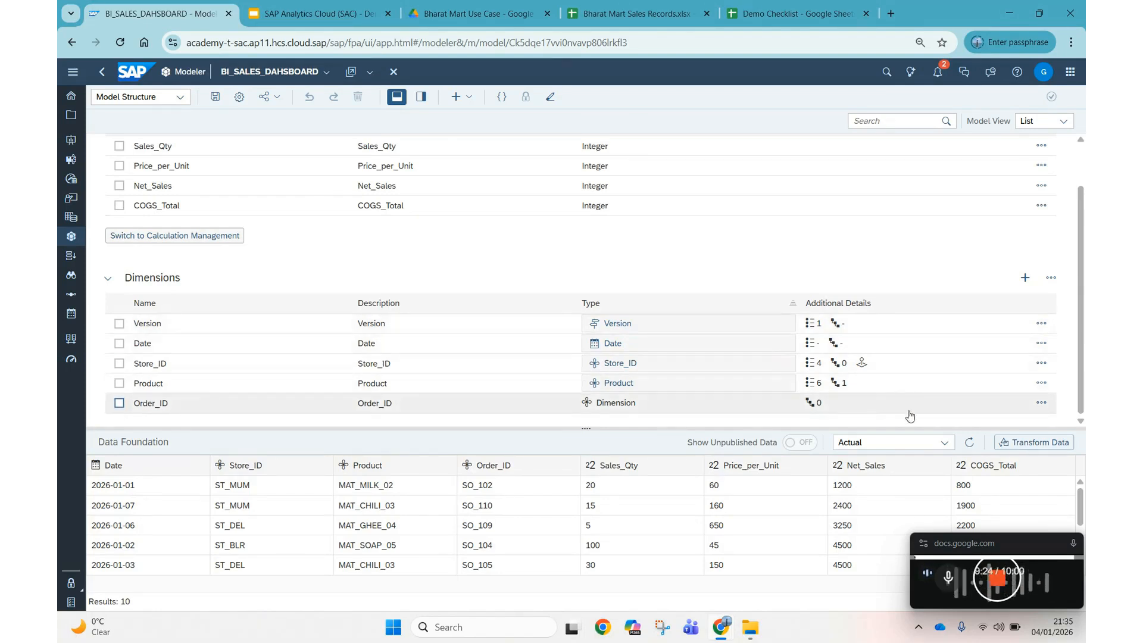
left_click(398, 97)
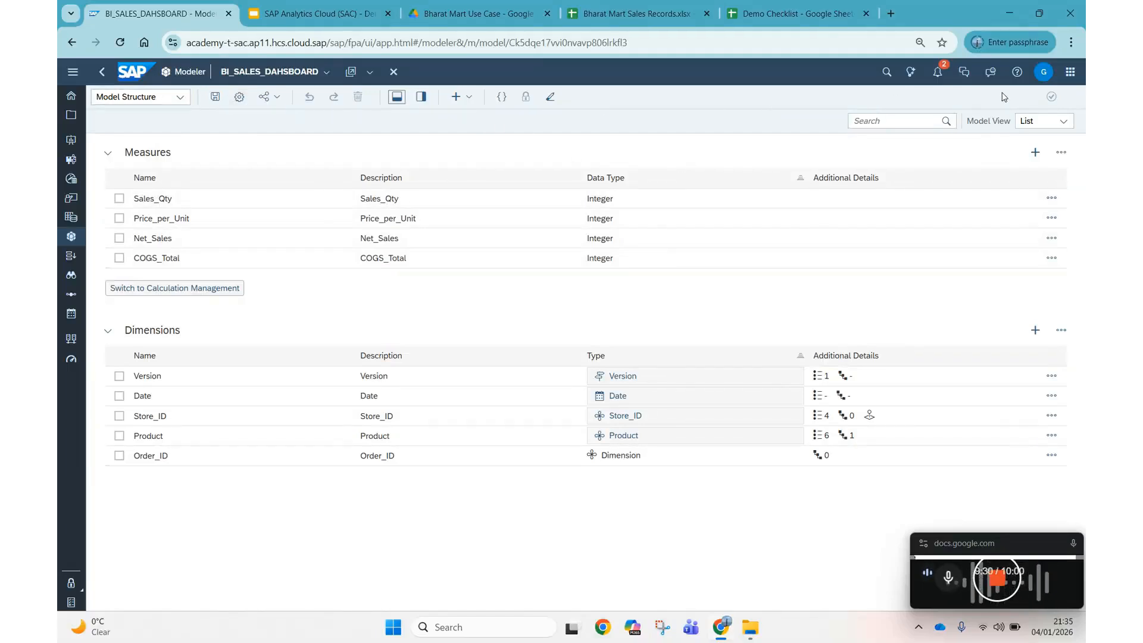
Switch the model view from list to Graph.
left_click(1039, 122)
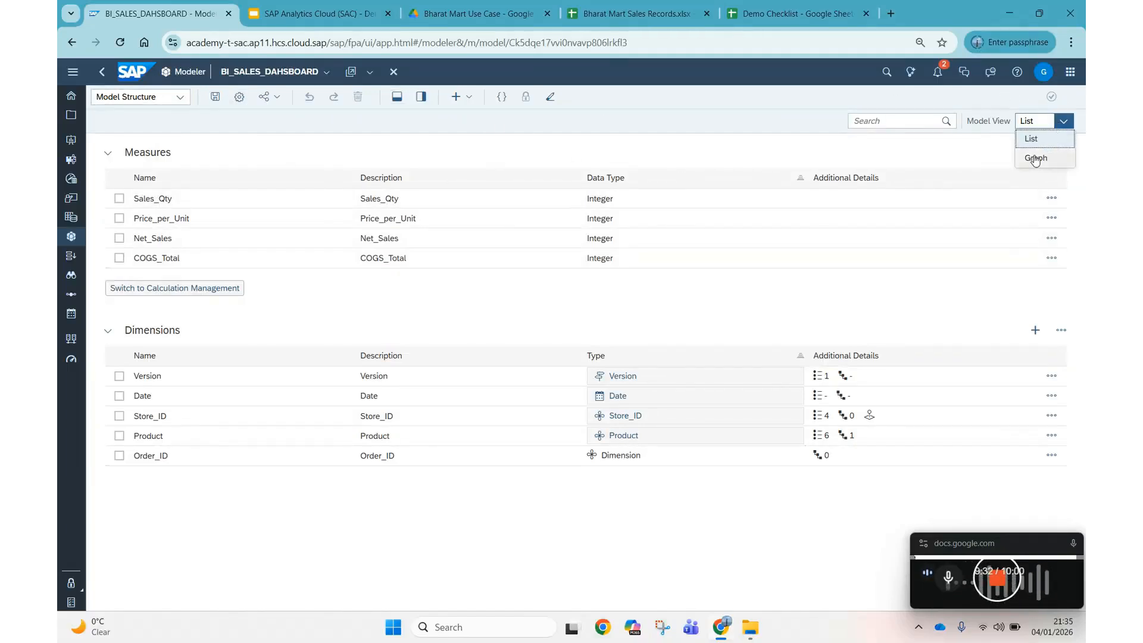
left_click(1032, 166)
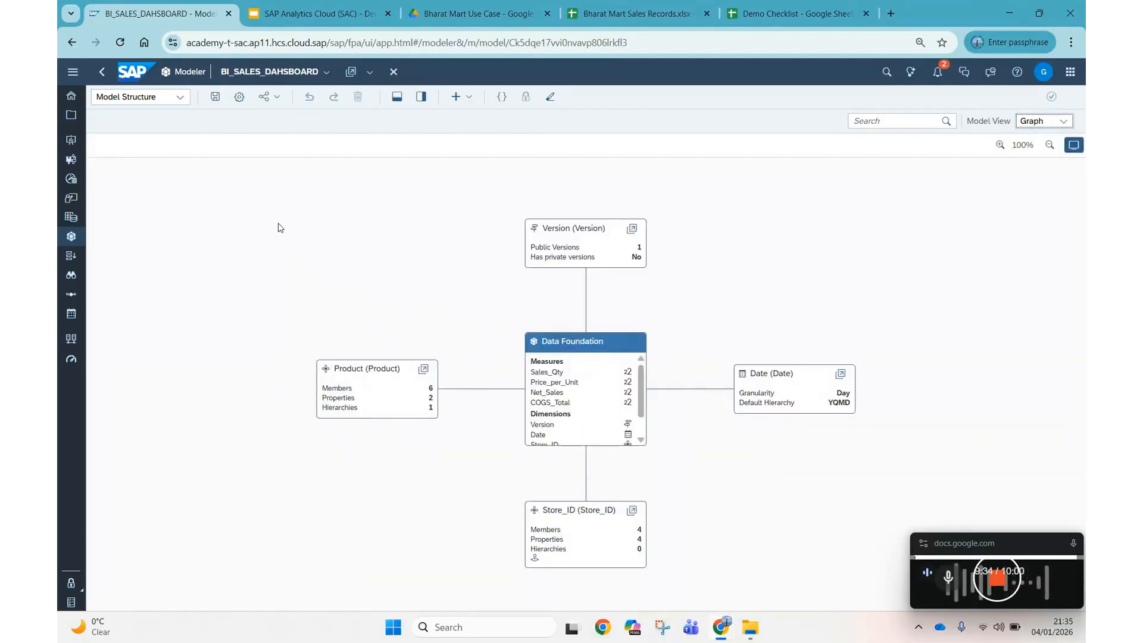